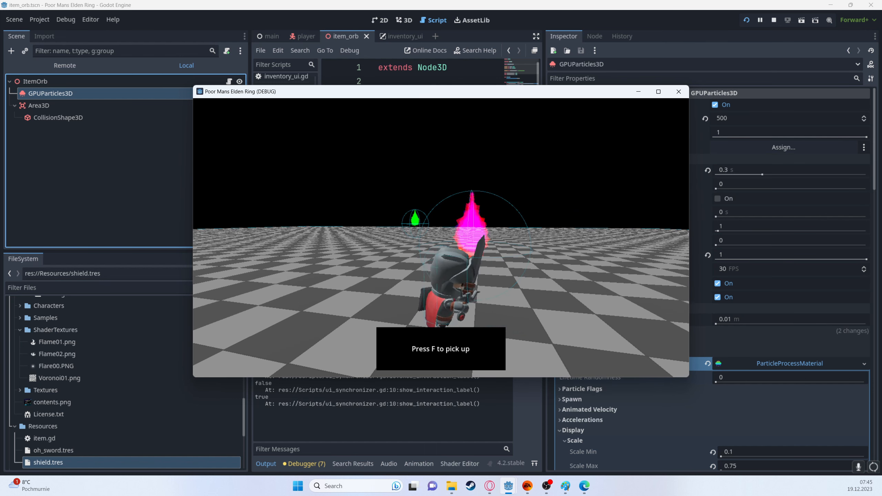
Step: Pick up the item at the pink orb in the running game and check it in the inventory
key(f)
key(i)
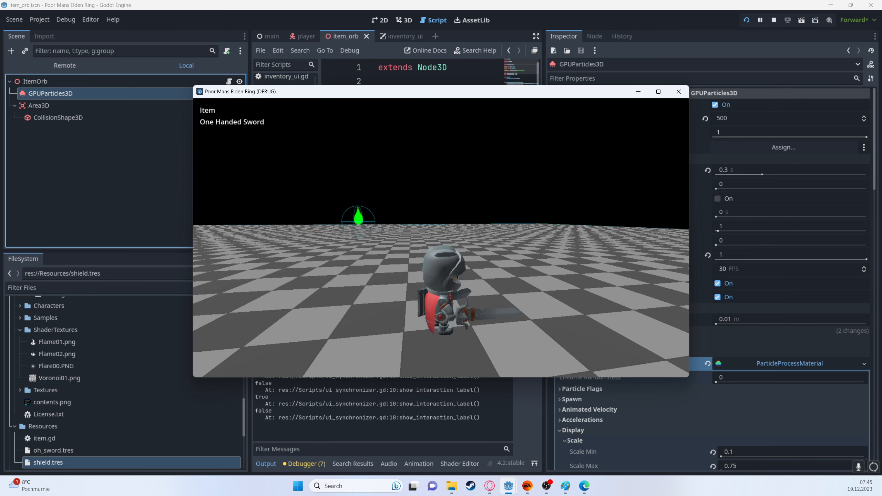
key(w)
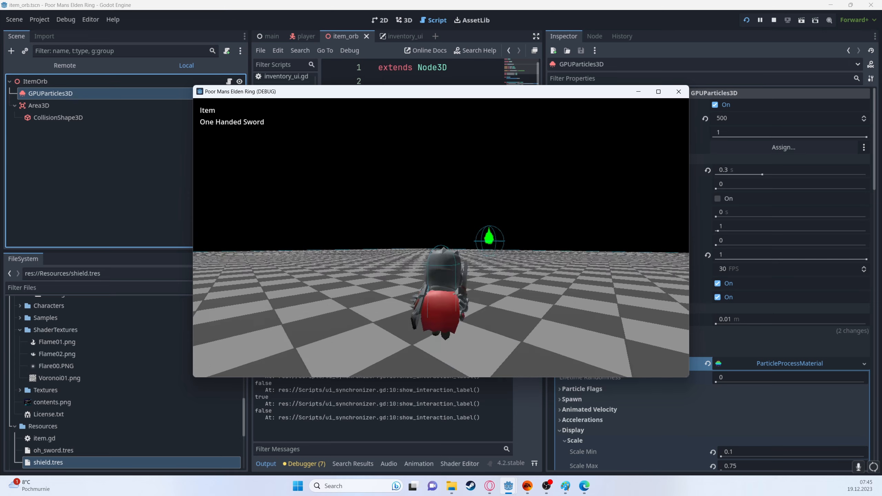
key(i)
Step: Walk to the green orb in the running game, pick up its item and check the inventory
key(d)
key(w)
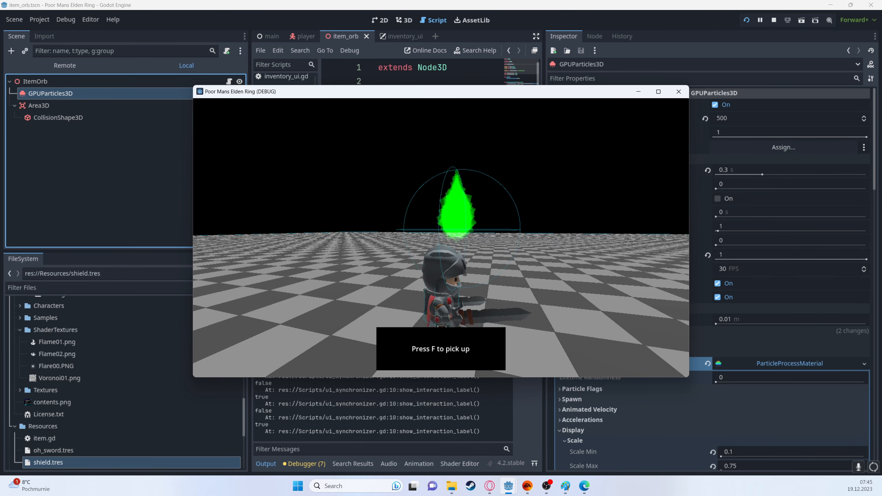
key(f)
key(i)
key(w)
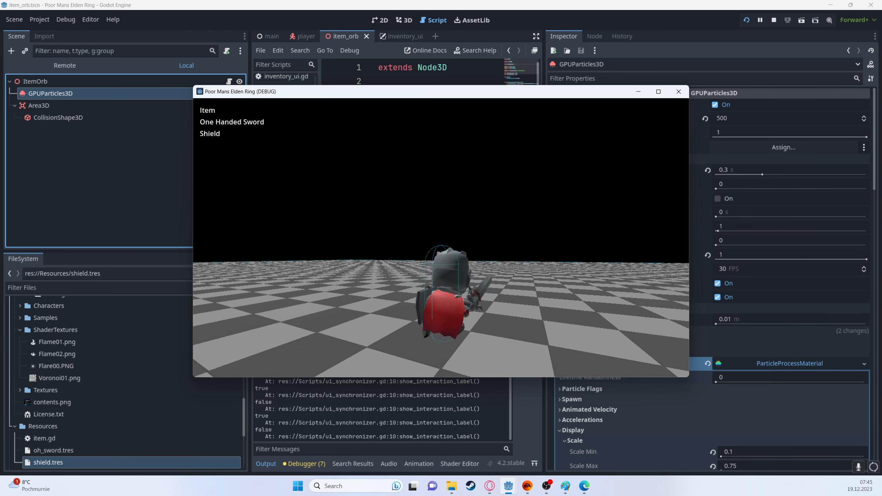
Step: Switch to the Tutorial Setup project and set its Default Clear Color to black in the project settings
key(super)
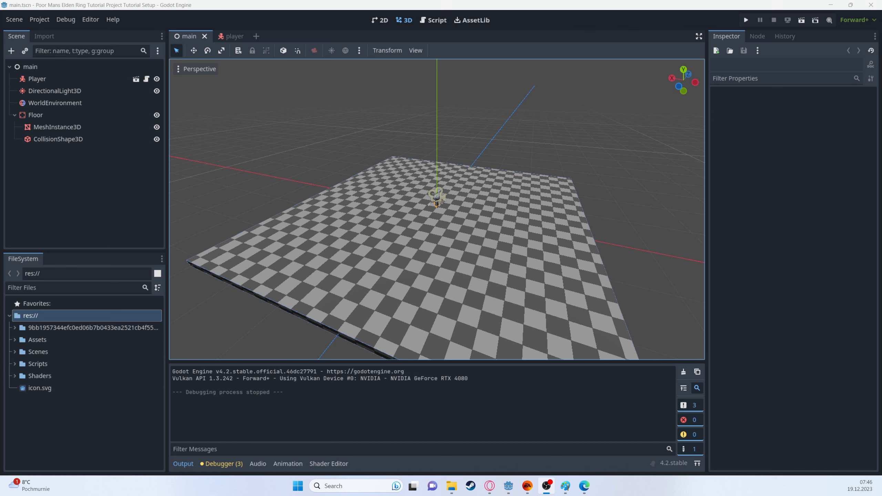
middle_drag(349, 128, 367, 138)
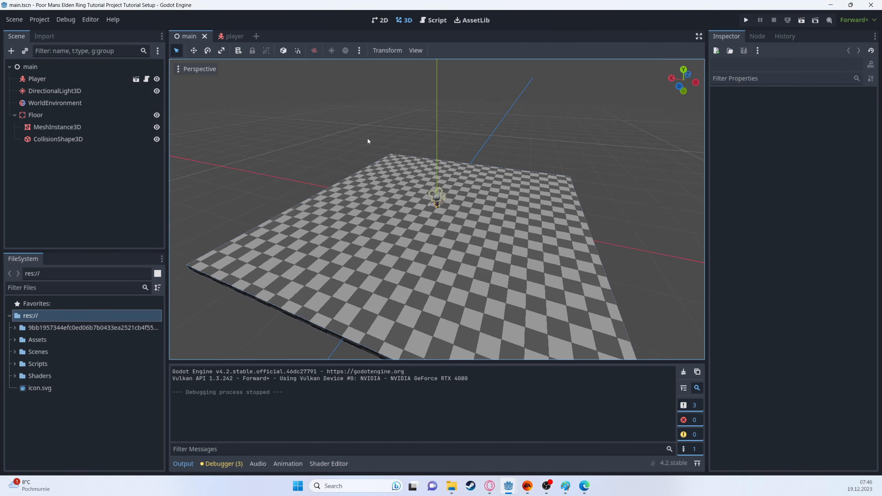
click(39, 20)
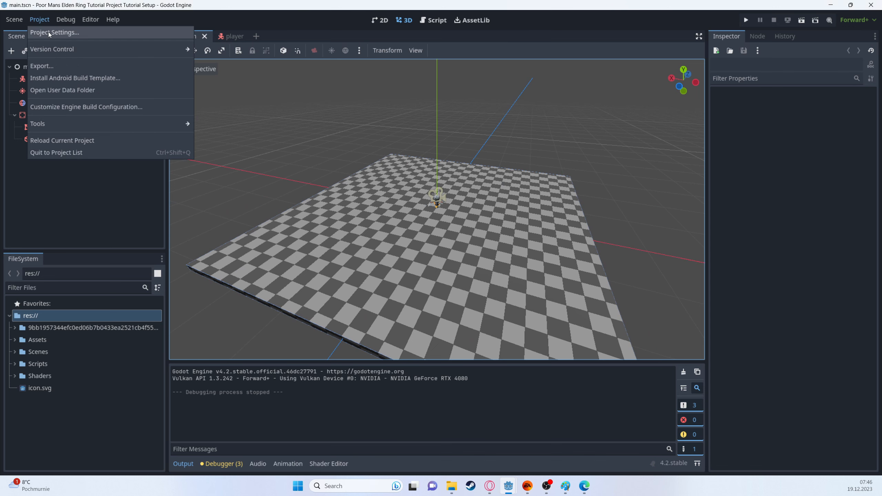
click(49, 32)
click(359, 124)
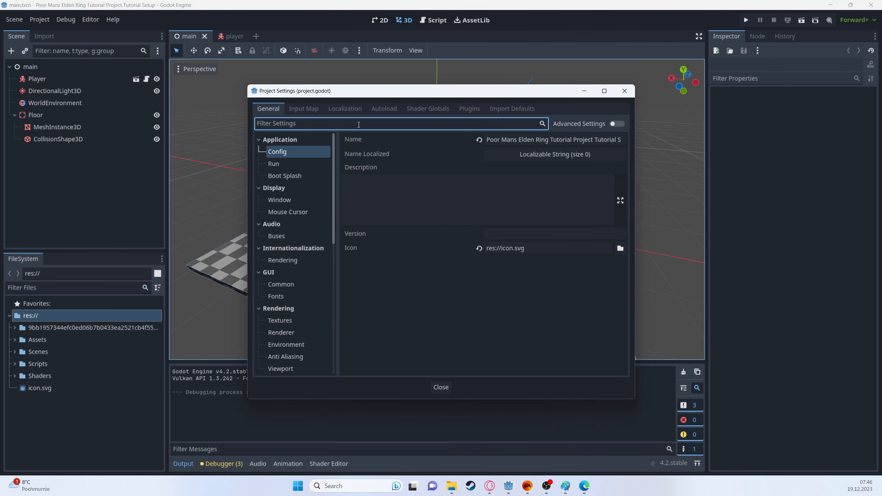
text(clear)
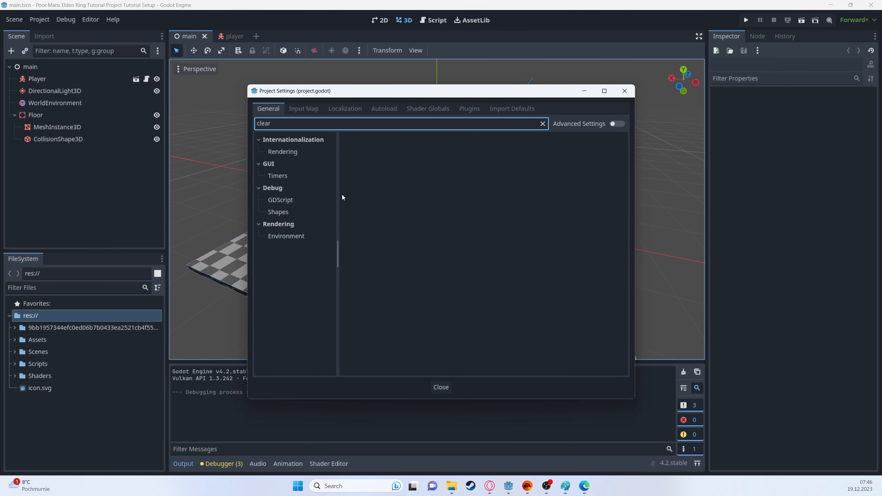
click(300, 237)
click(553, 151)
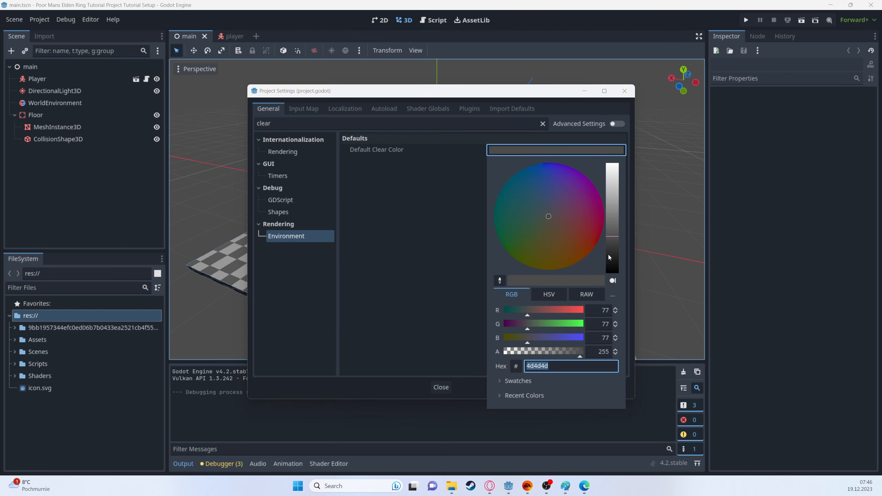
drag(608, 254, 613, 302)
click(624, 91)
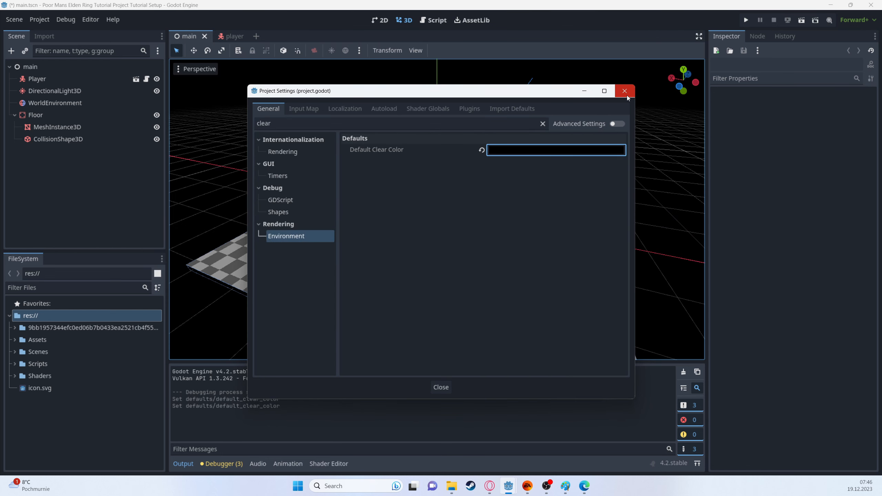
click(625, 91)
Step: Save the main scene and test-run the project briefly to check the black background
key(ctrl+s)
click(746, 22)
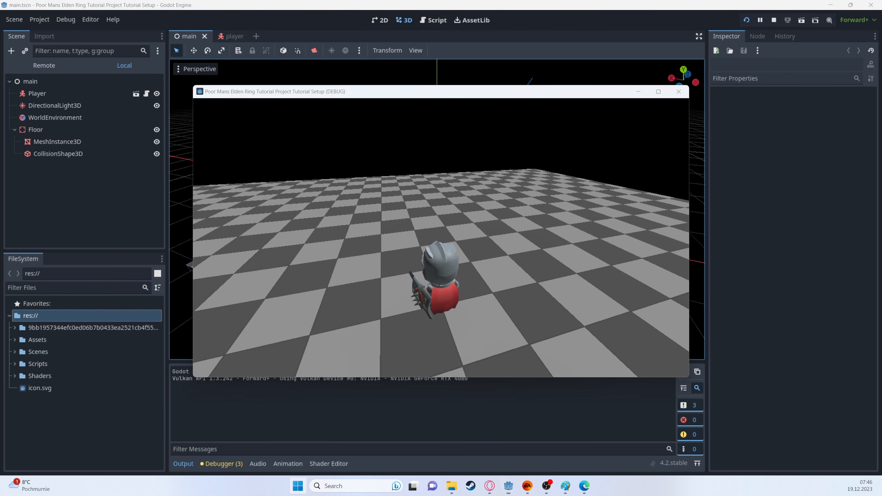
click(780, 24)
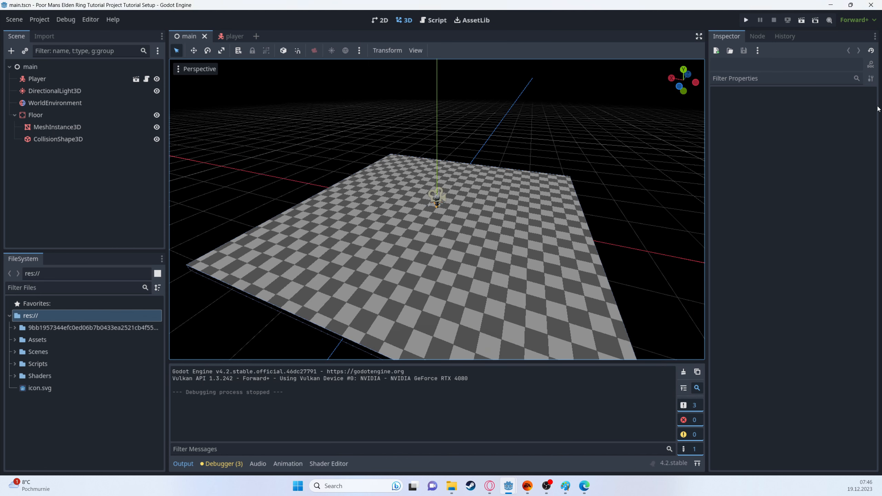
Step: Create a new scene with a 3D root node and rename the root to ItemOrb
click(14, 115)
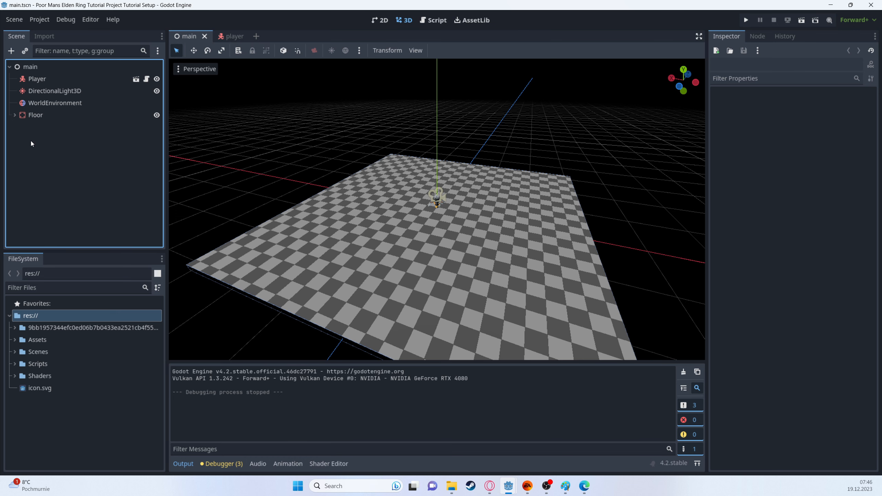
click(14, 20)
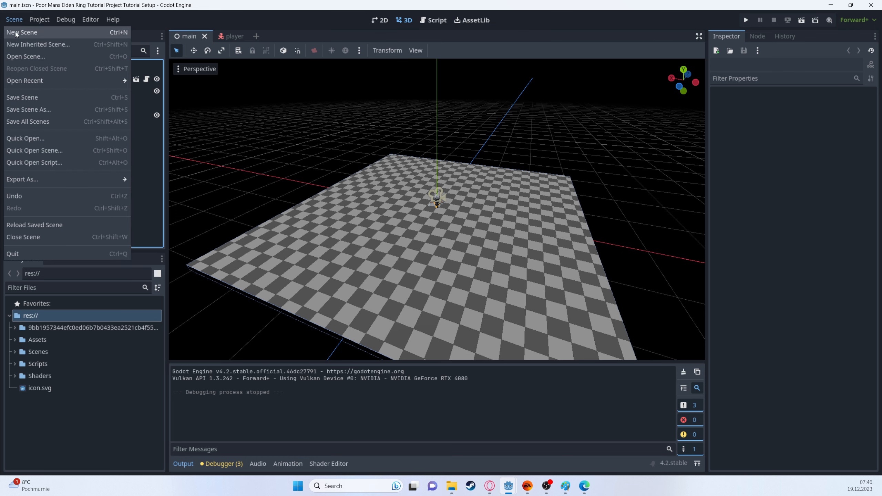
click(15, 33)
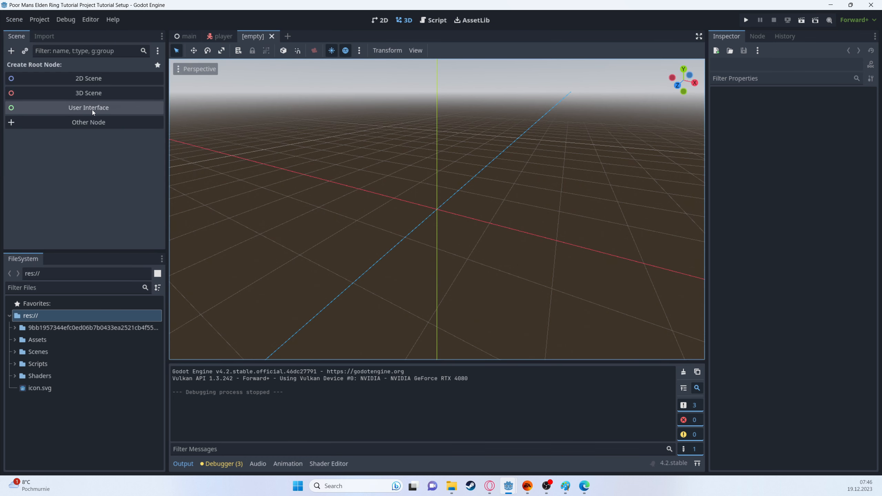
click(87, 99)
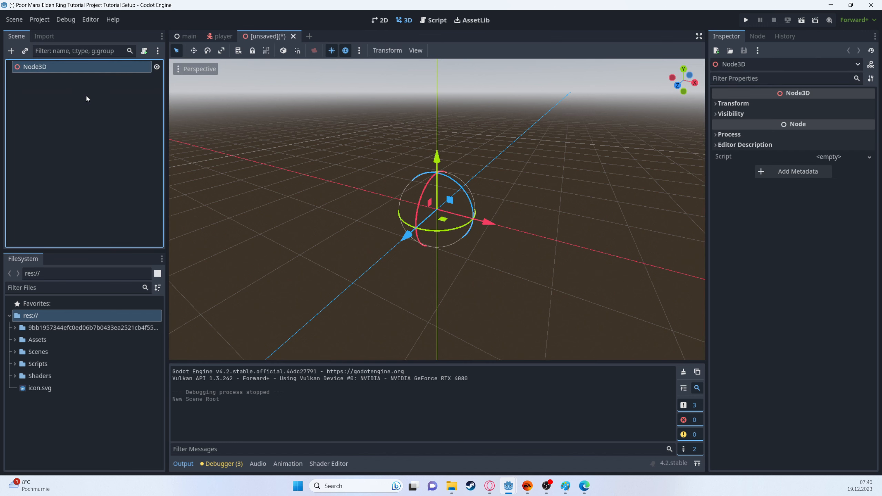
key(F2)
text(Ite)
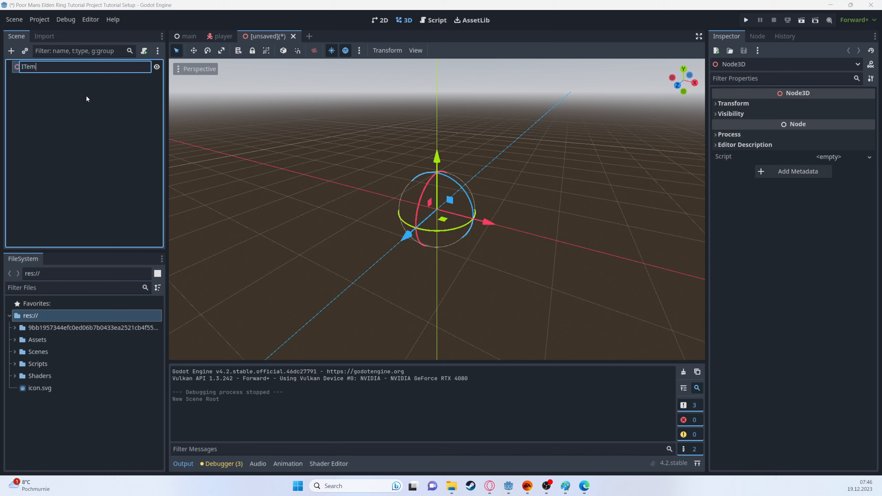
text(mOrb)
key(Return)
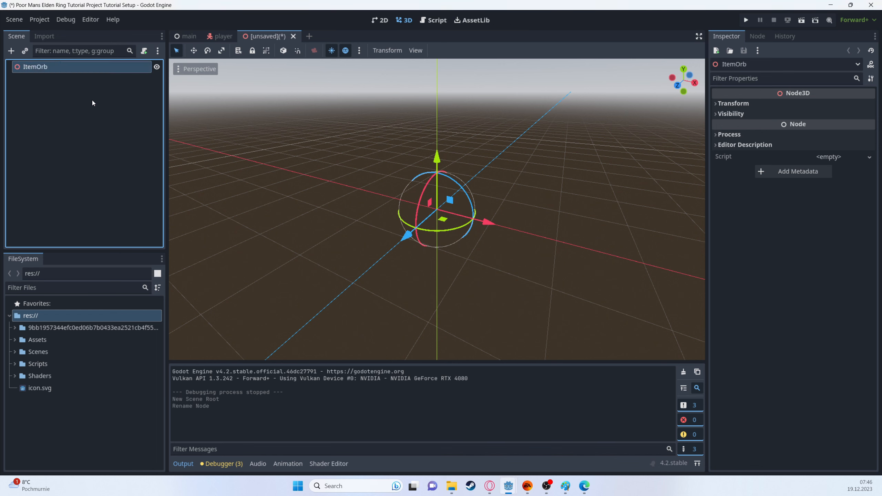
Step: Save the new scene as item_orb.tscn in the Scenes folder
key(ctrl+s)
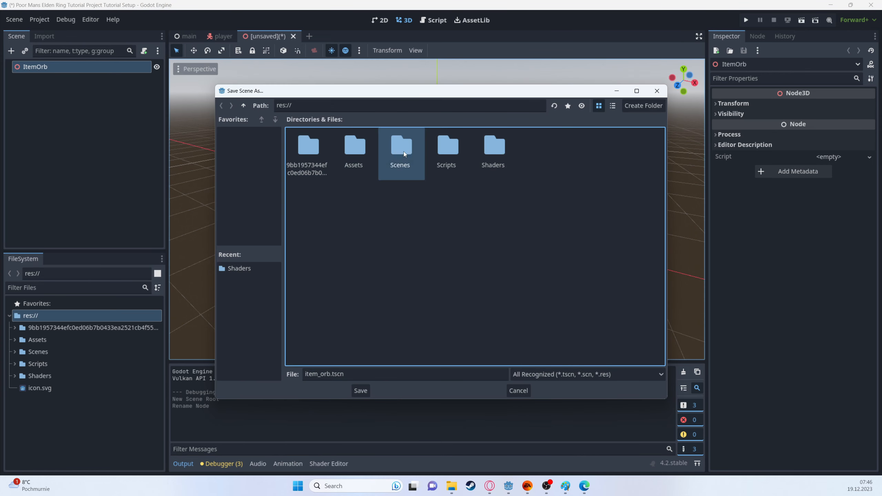
double_click(404, 152)
click(361, 390)
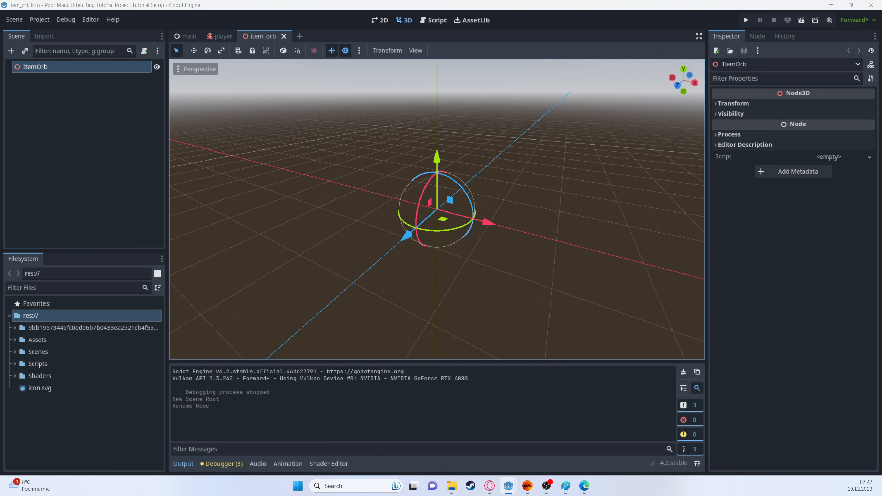
Step: Add a GPUParticles3D node as a child of ItemOrb
right_click(74, 67)
click(75, 73)
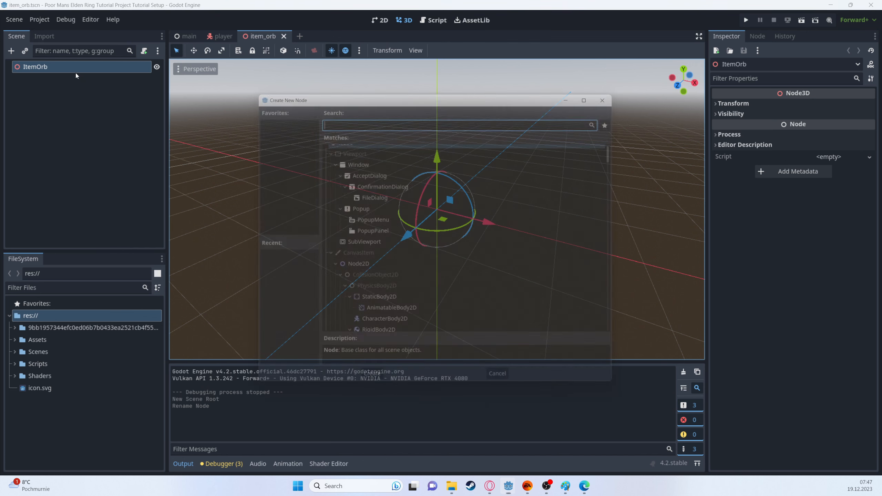
text(GPUP)
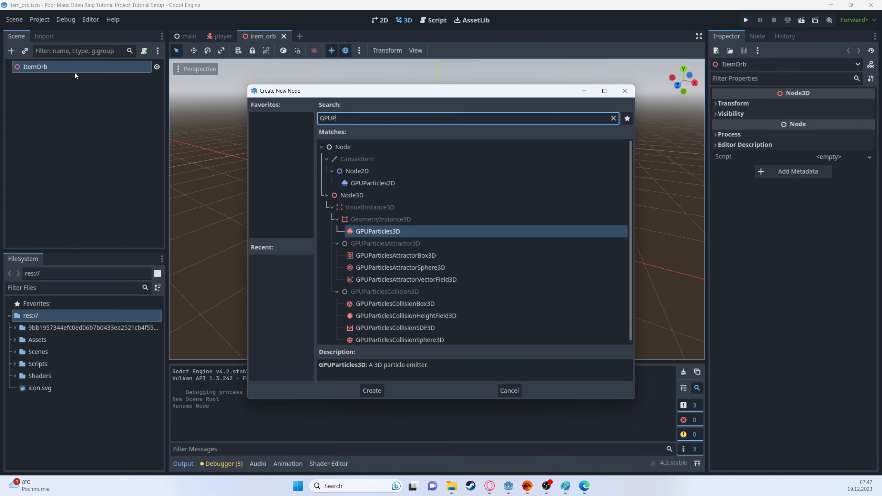
key(Return)
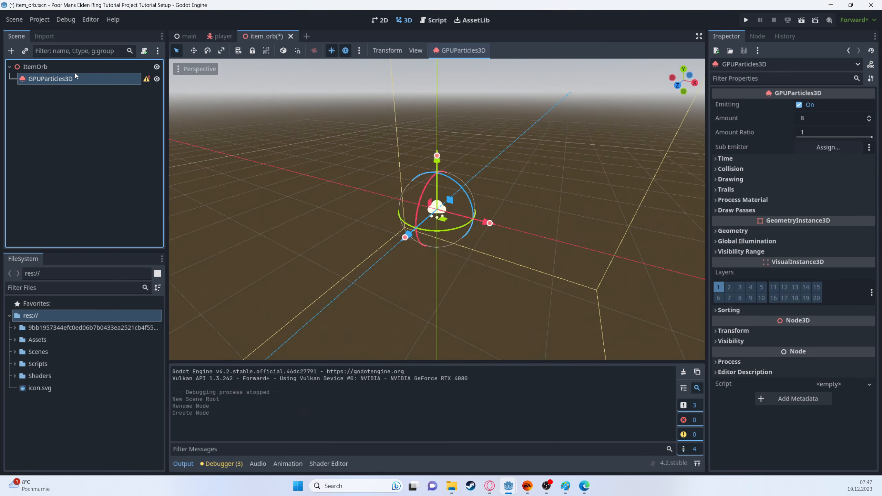
Step: Activate the viewport's list-selection tool to hide the transform gizmo, and widen the Inspector dock
scroll(360, 165, up, 2)
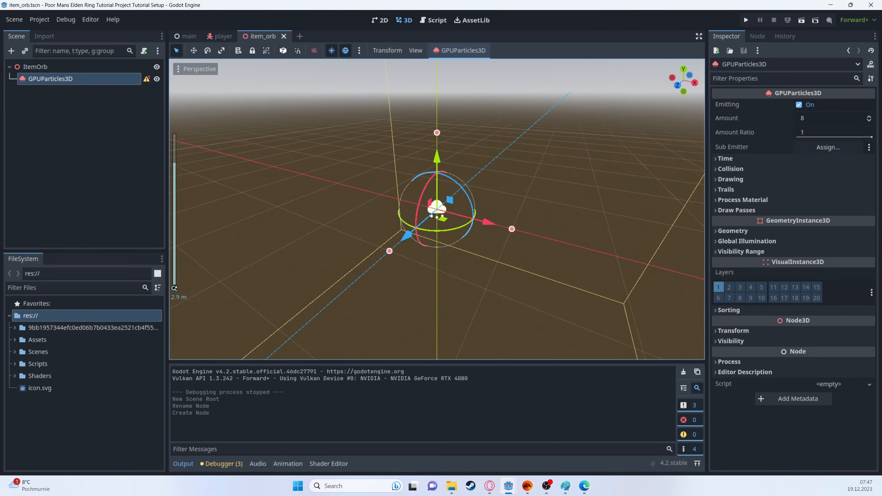
click(238, 50)
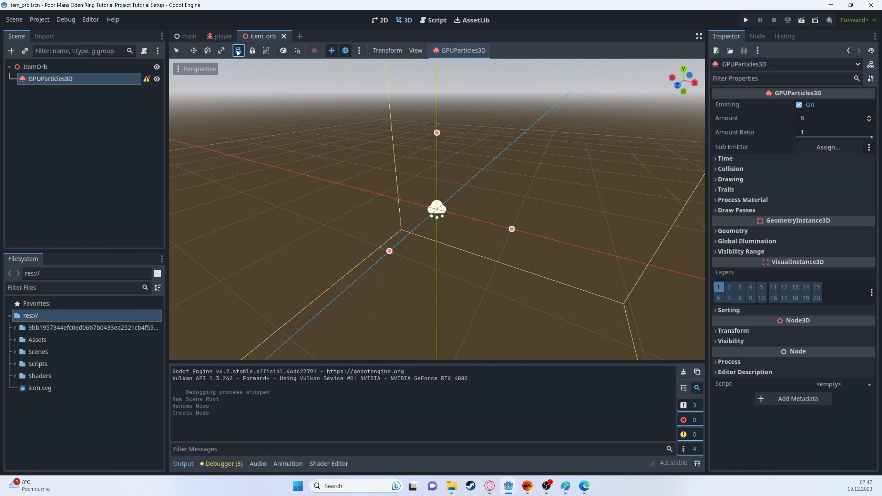
click(177, 51)
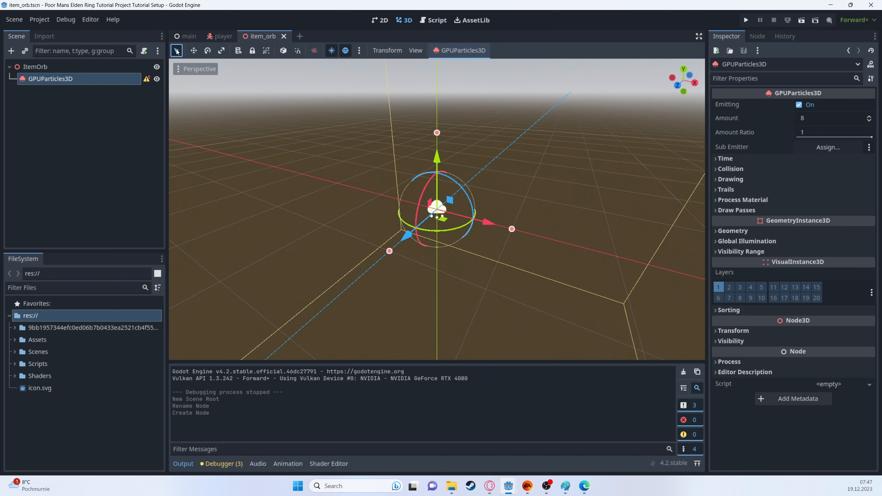
scroll(447, 212, up, 1)
middle_drag(447, 213, 505, 250)
click(238, 51)
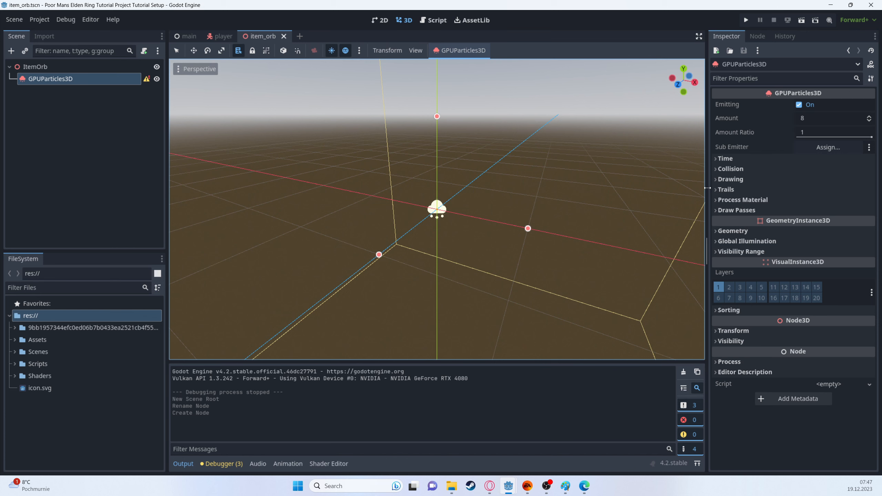
drag(707, 192, 618, 191)
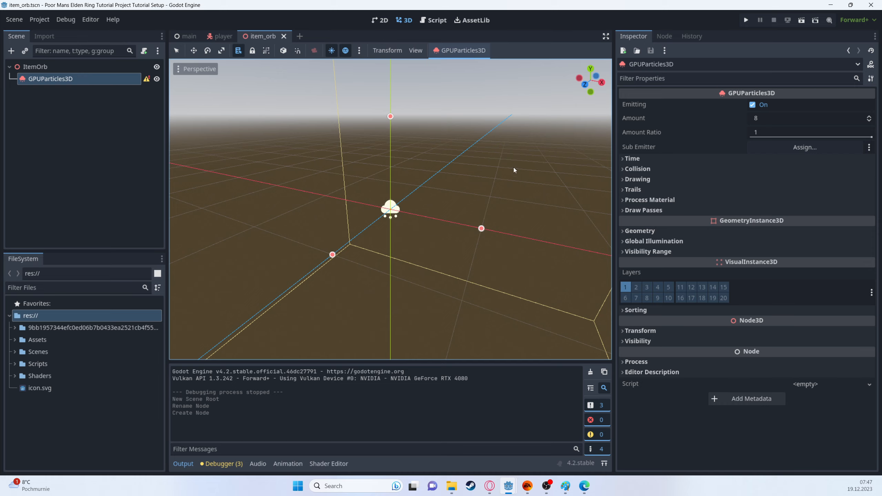
middle_drag(513, 167, 393, 208)
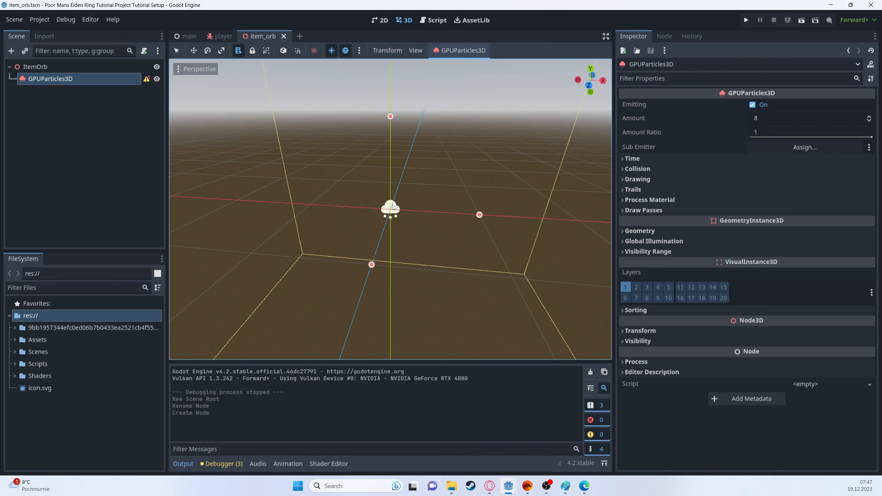
Step: Set the GPUParticles3D node's Amount to 500 and its Lifetime to 0.3 s
click(769, 115)
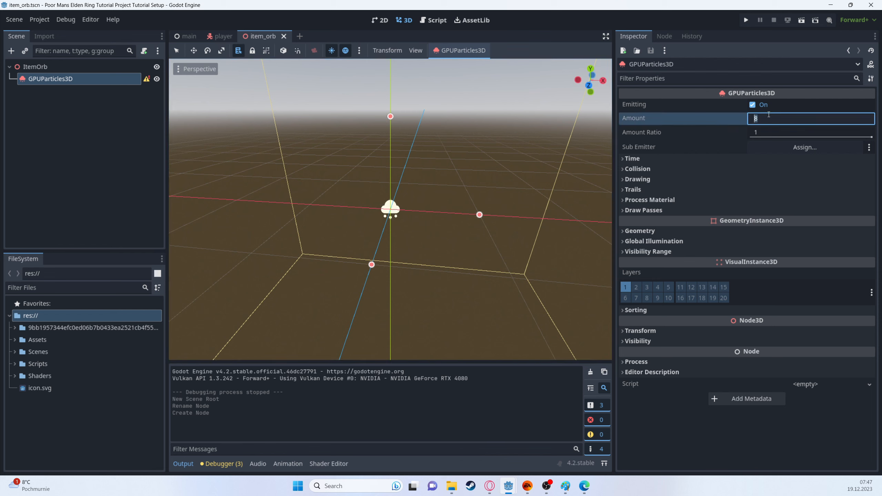
text(500)
key(Return)
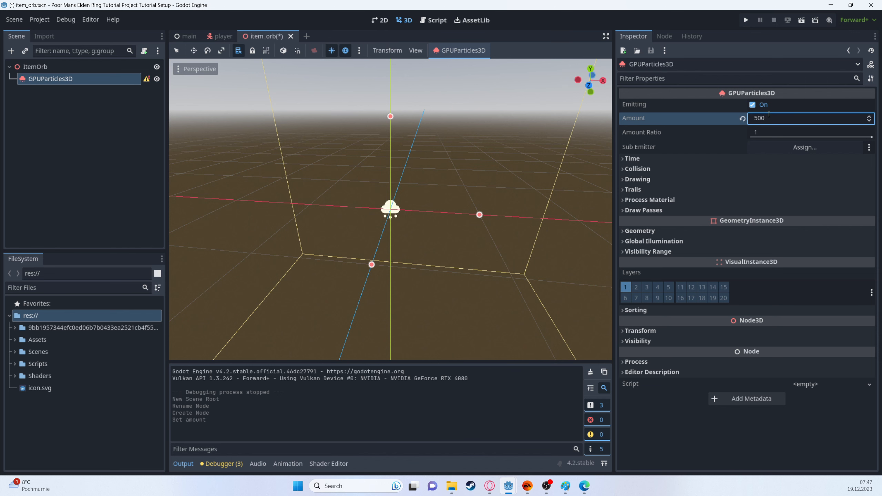
click(646, 157)
click(768, 167)
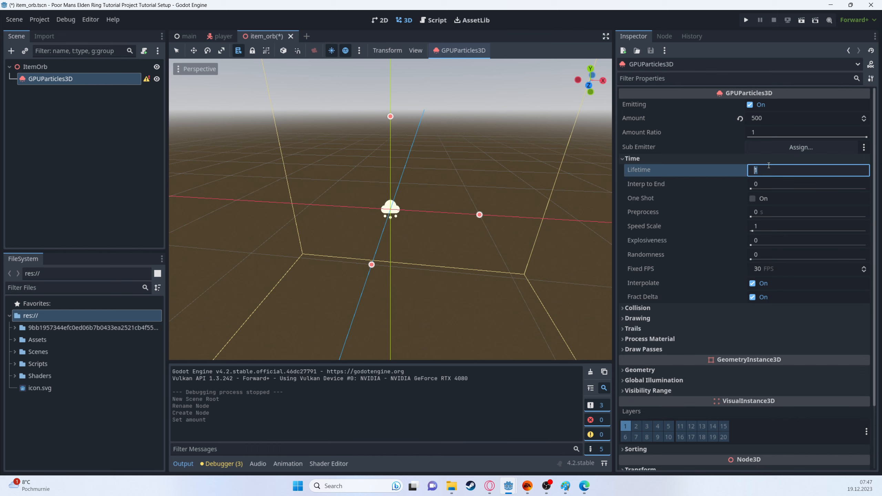
text(.3)
key(Return)
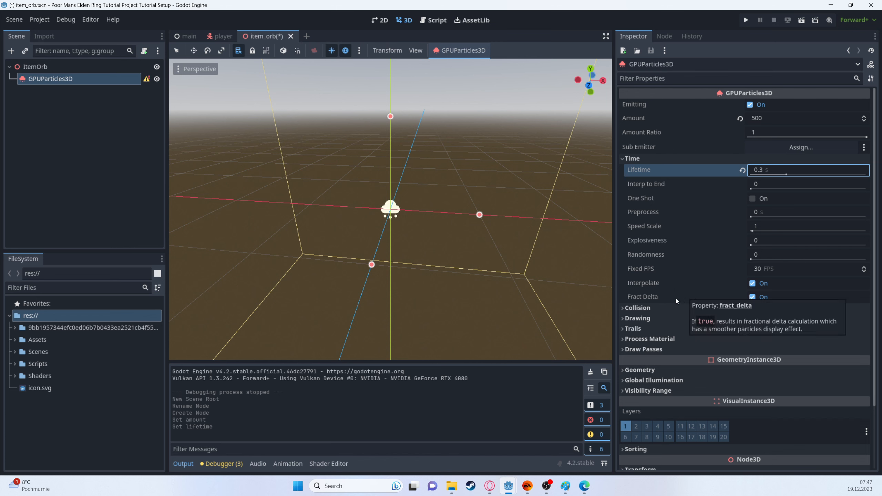
scroll(676, 298, down, 3)
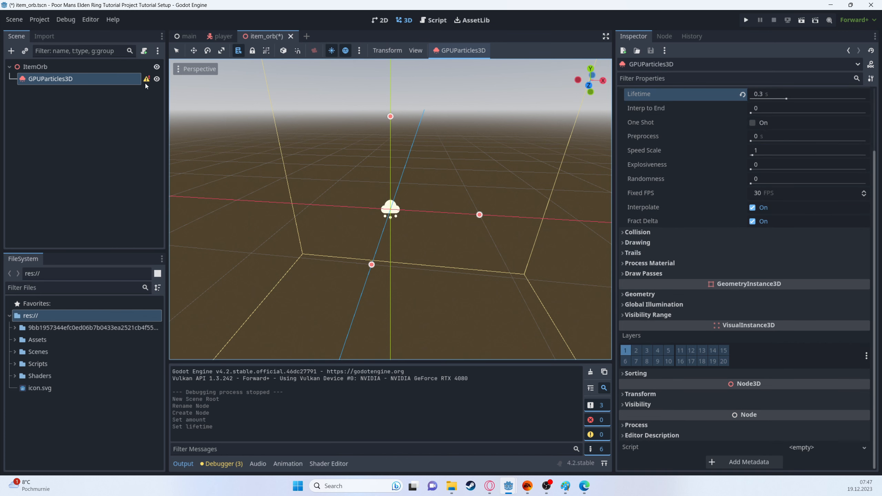
Step: Assign a new QuadMesh to Pass 1 of the GPUParticles3D node's draw passes
mouse_move(145, 79)
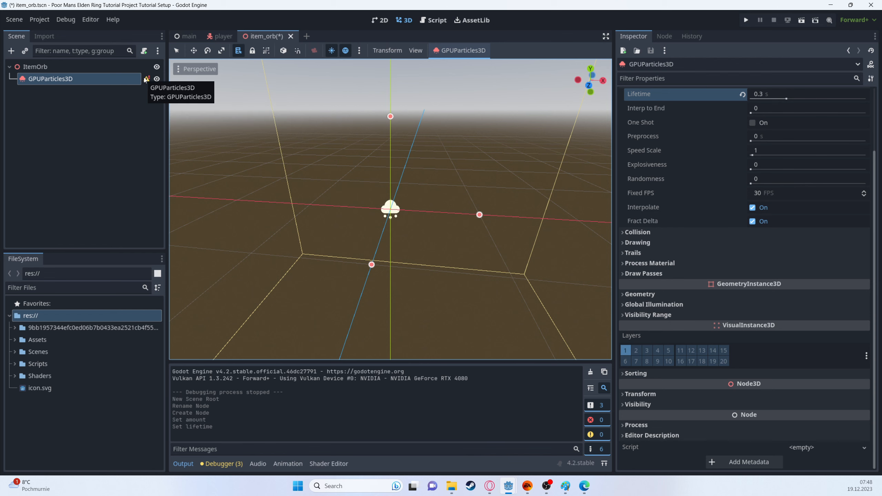
click(649, 273)
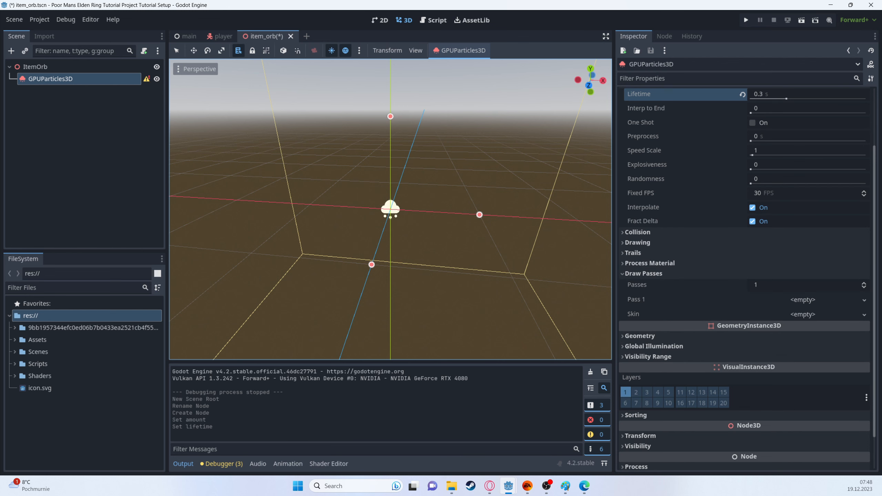
click(802, 300)
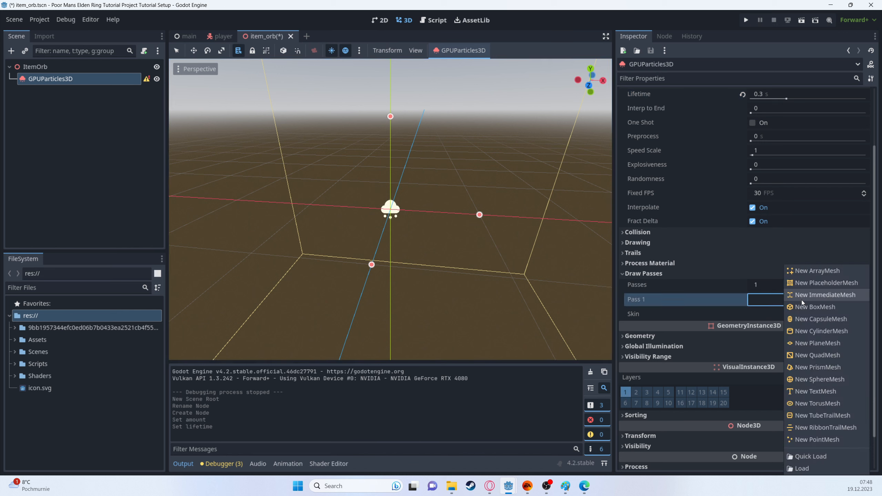
click(806, 354)
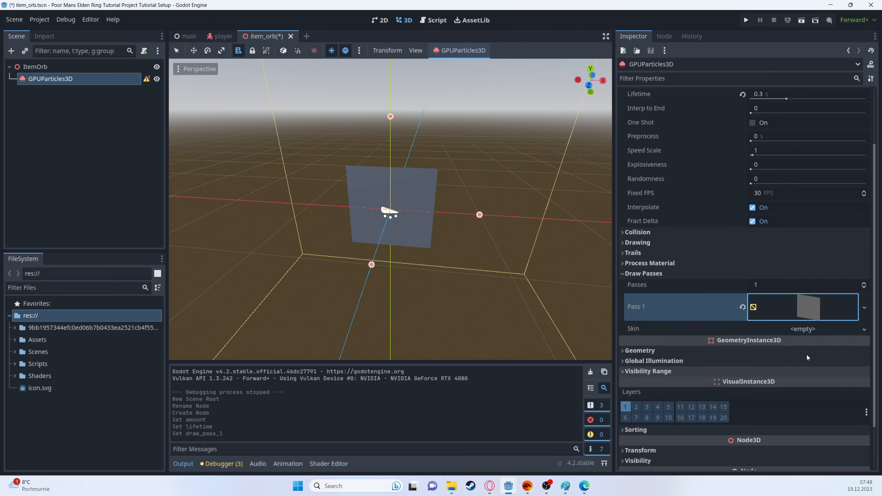
Step: Give the Pass 1 quad mesh a new StandardMaterial3D
click(804, 305)
scroll(804, 305, down, 5)
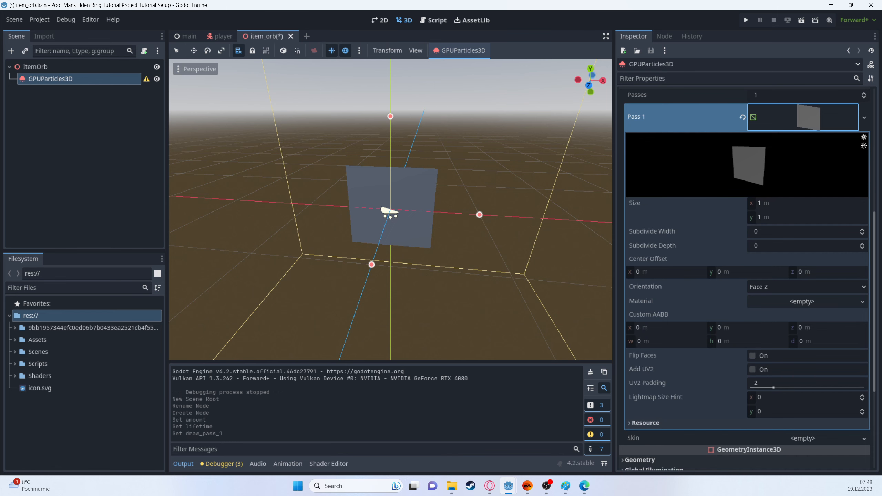
scroll(781, 311, down, 2)
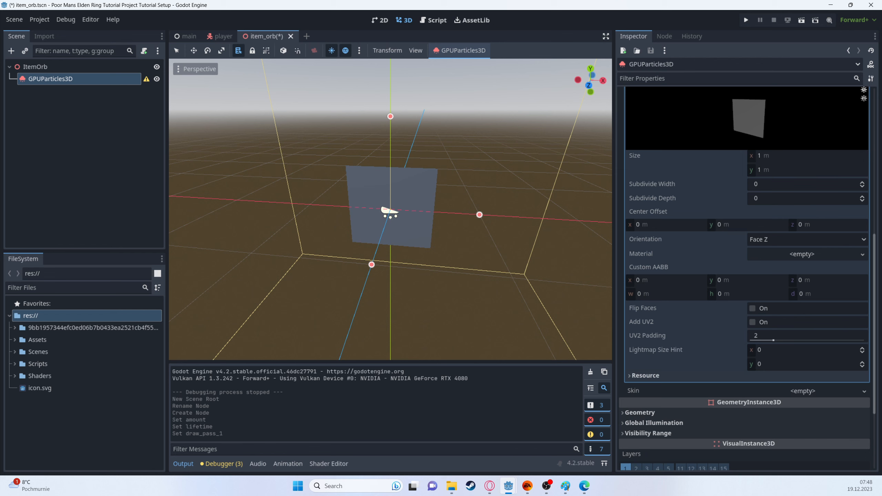
click(790, 258)
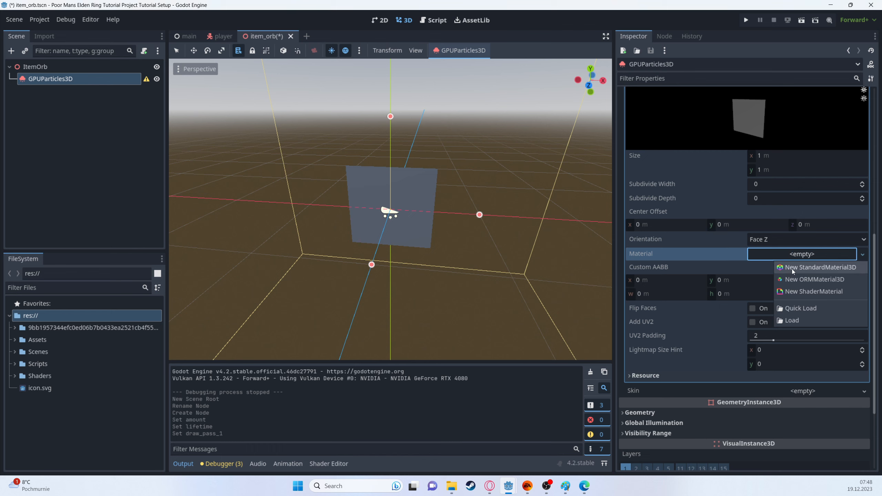
click(792, 268)
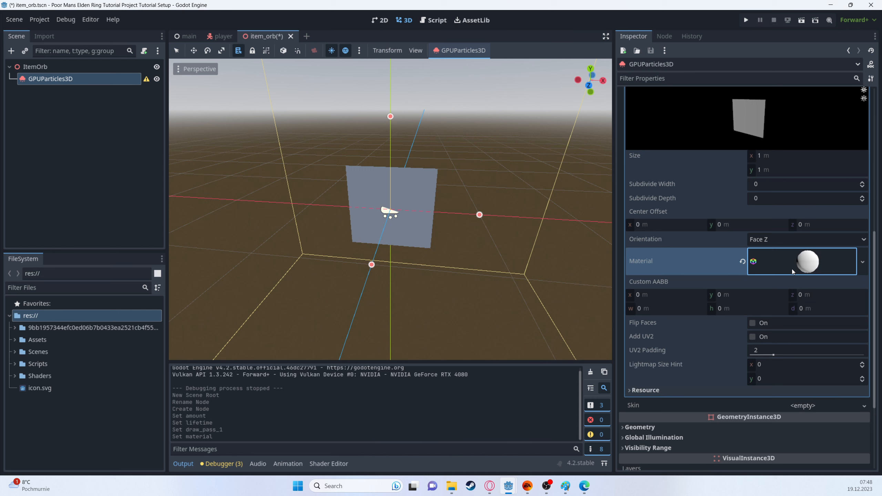
Step: Set the quad material's Transparency to Alpha and its Blend Mode to Add
click(792, 269)
scroll(813, 312, down, 4)
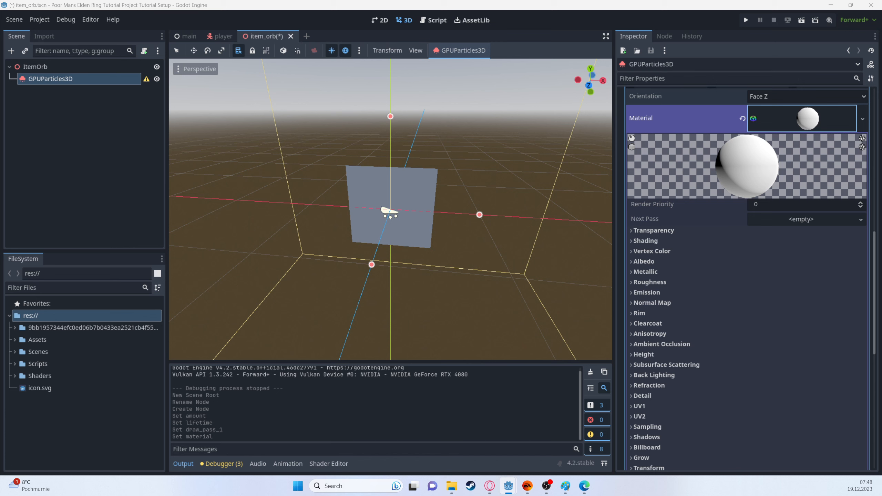
scroll(664, 353, down, 3)
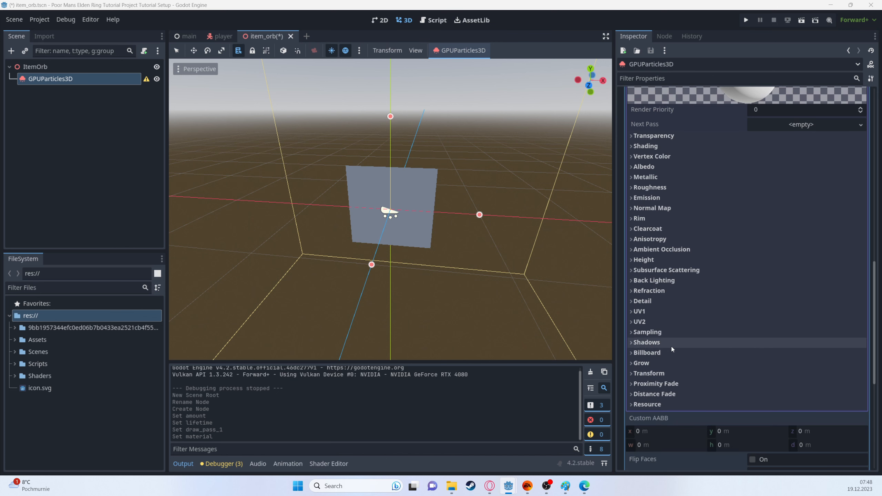
click(663, 136)
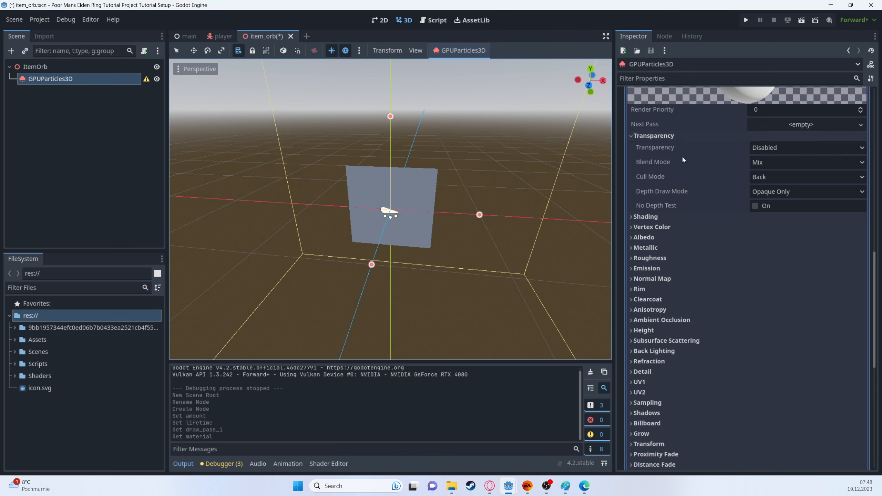
click(770, 150)
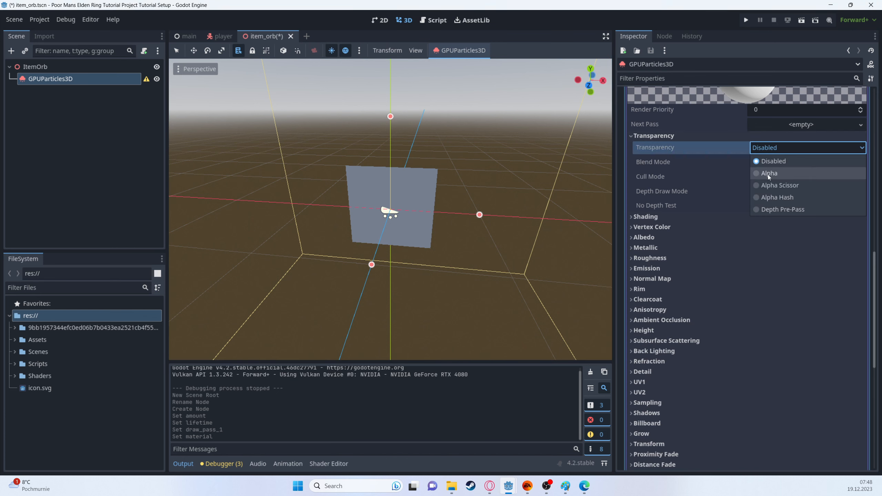
click(768, 174)
click(762, 164)
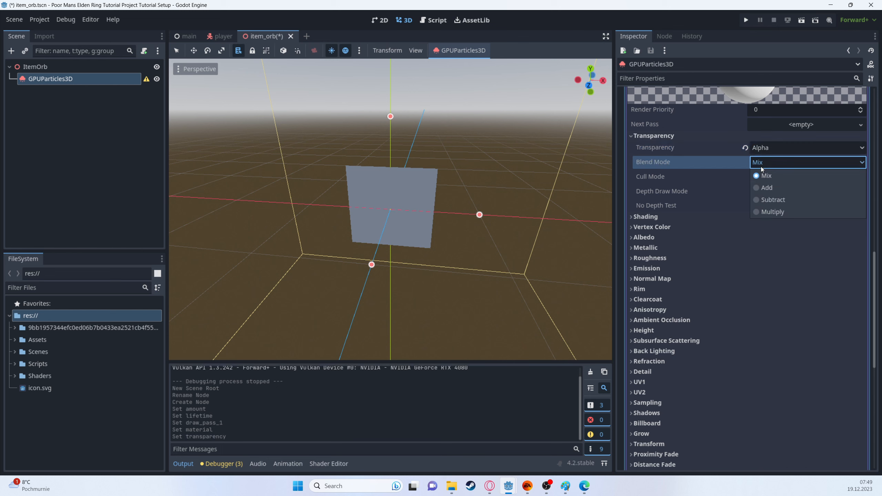
click(764, 188)
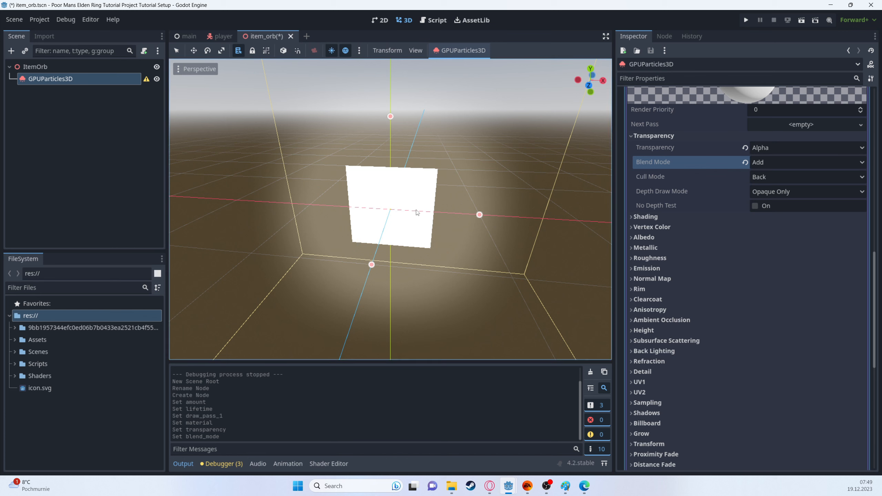
Step: Set the quad material's Shading Mode to Unshaded and enable its vertex color's Use as Albedo option
click(640, 218)
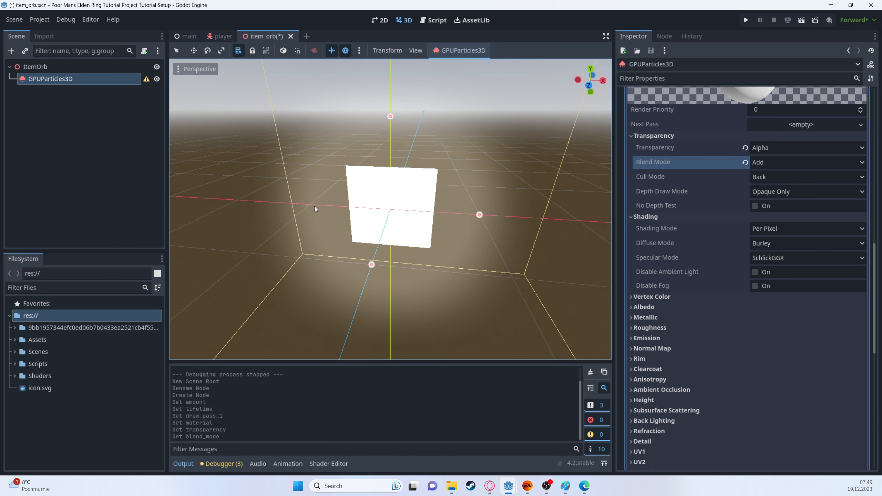
click(777, 230)
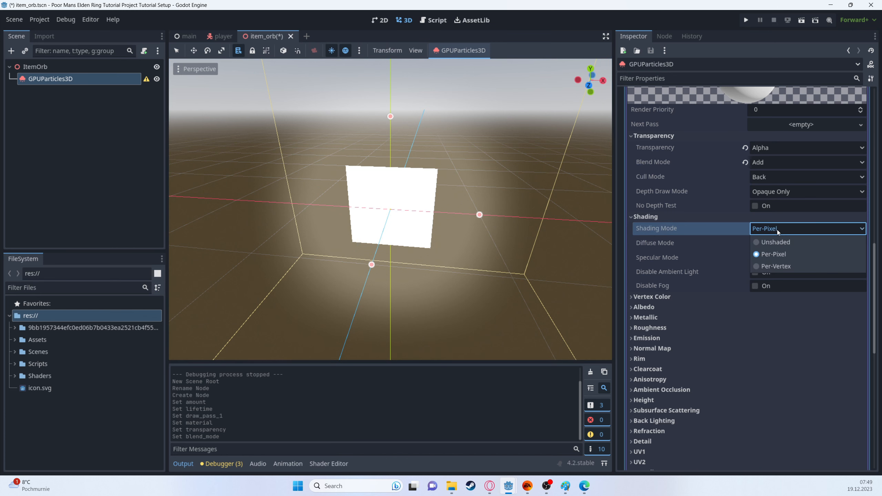
click(770, 242)
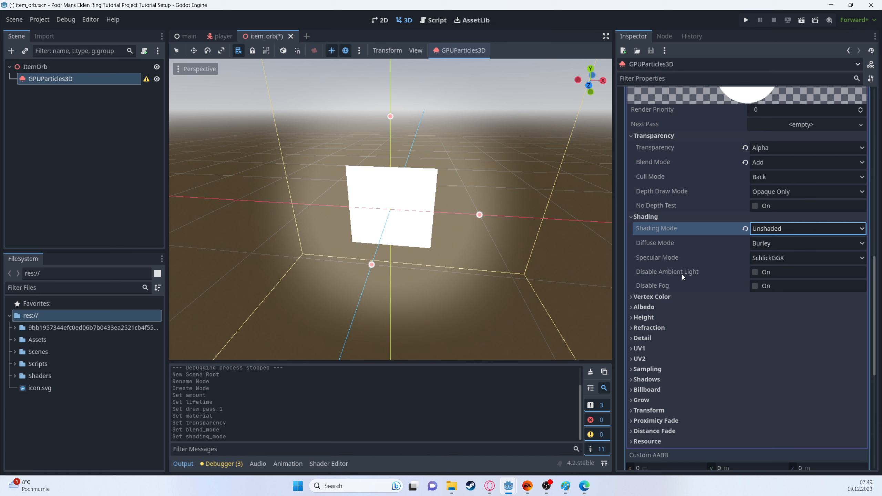
click(674, 297)
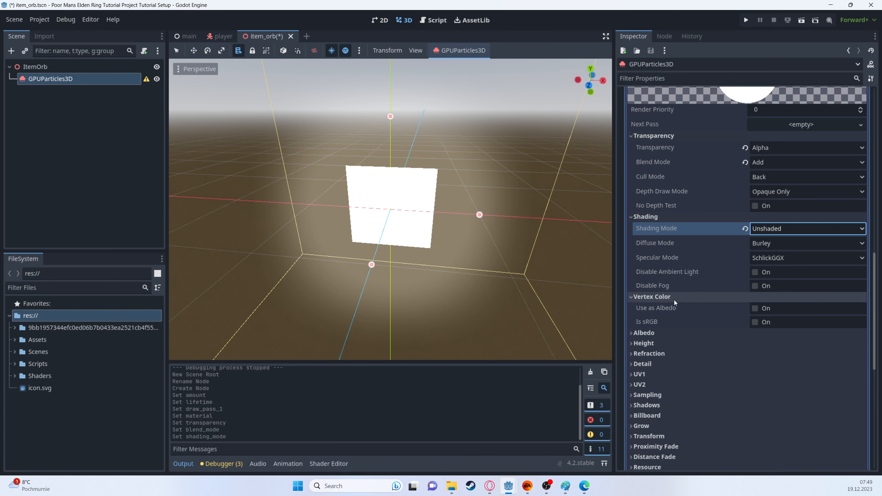
click(754, 309)
click(754, 309)
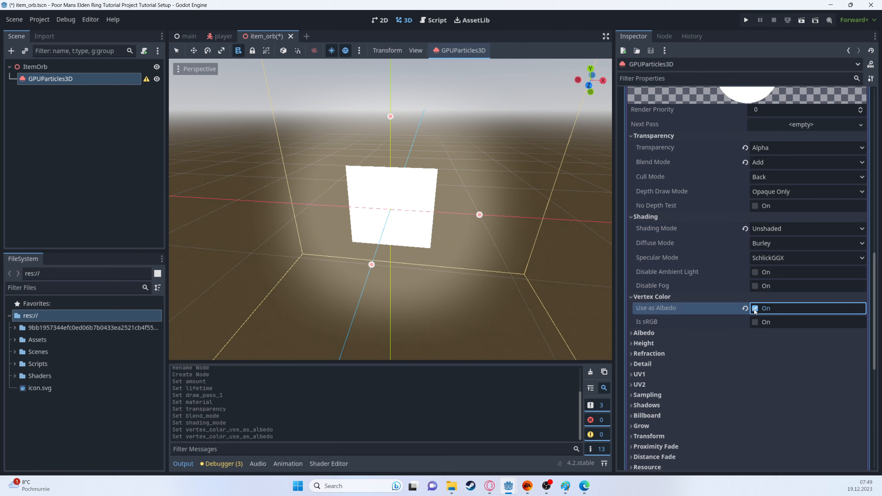
Step: Set the quad material's Billboard mode to Particle Billboard and enable Keep Scale
scroll(638, 326, down, 2)
middle_drag(415, 223, 476, 247)
click(642, 322)
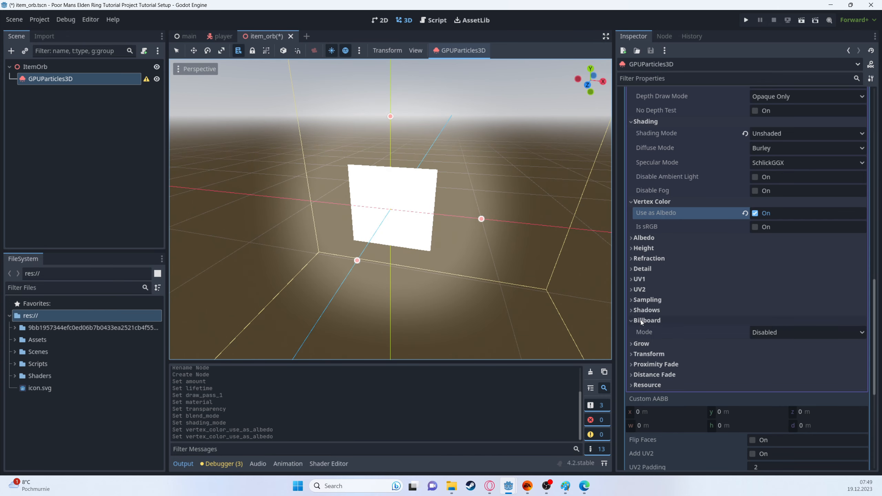
click(771, 331)
click(769, 381)
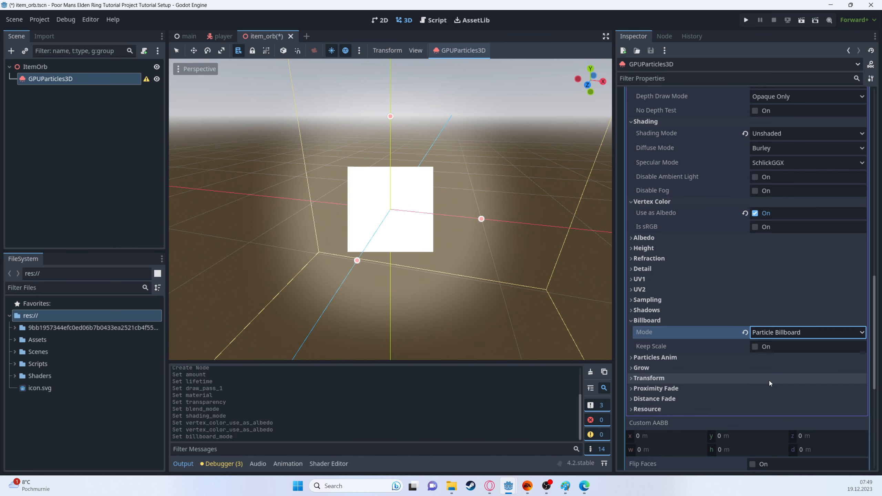
click(755, 347)
middle_drag(489, 254, 481, 219)
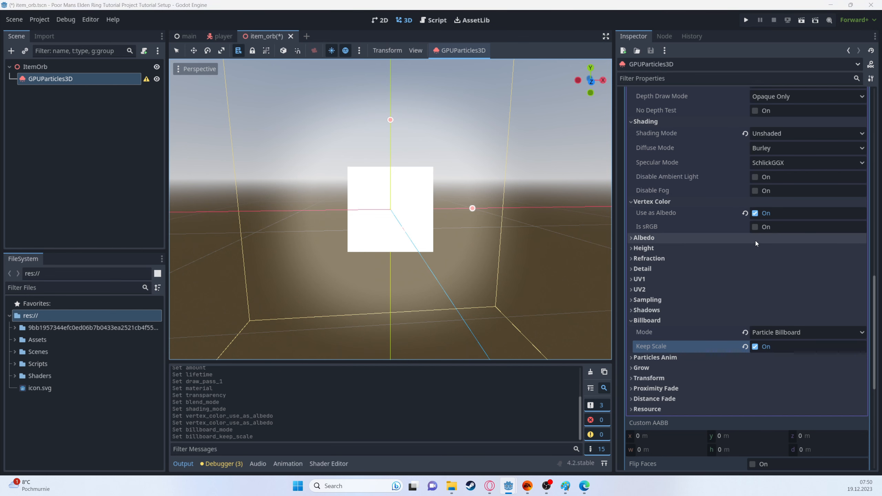
Step: Collapse the quad material and assign a new ParticleProcessMaterial as the particle node's process material
scroll(756, 242, up, 6)
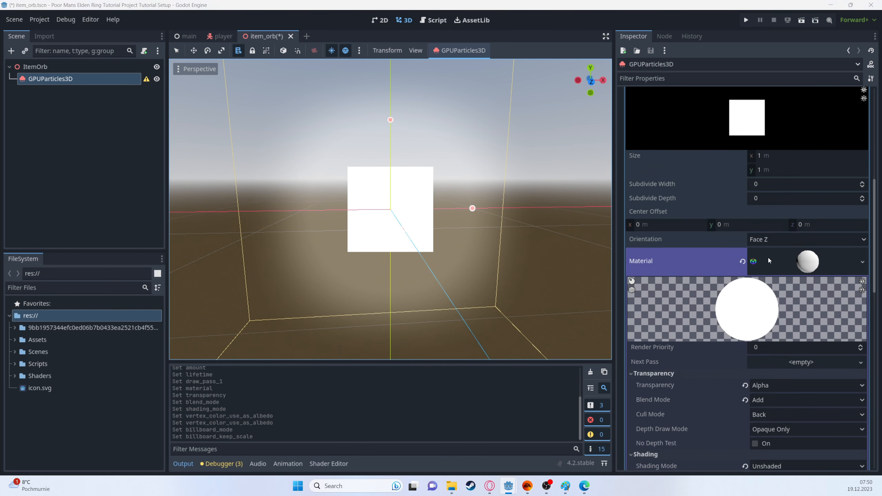
click(768, 258)
scroll(765, 208, up, 5)
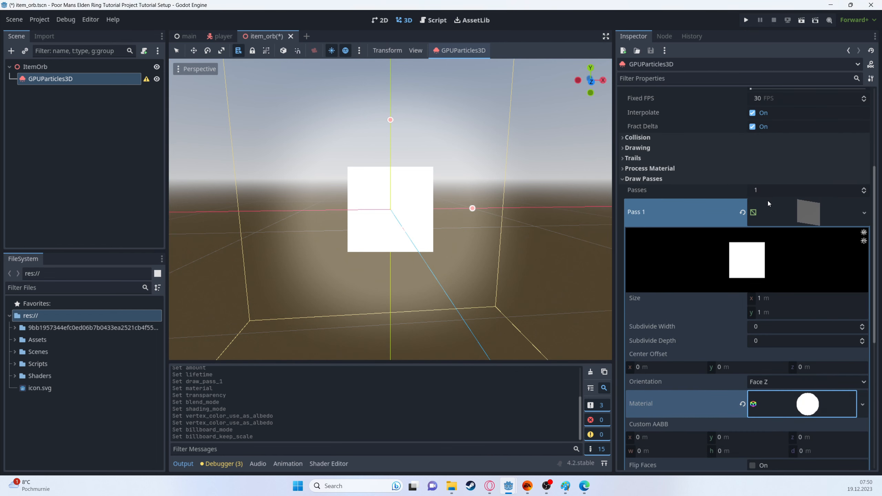
click(689, 169)
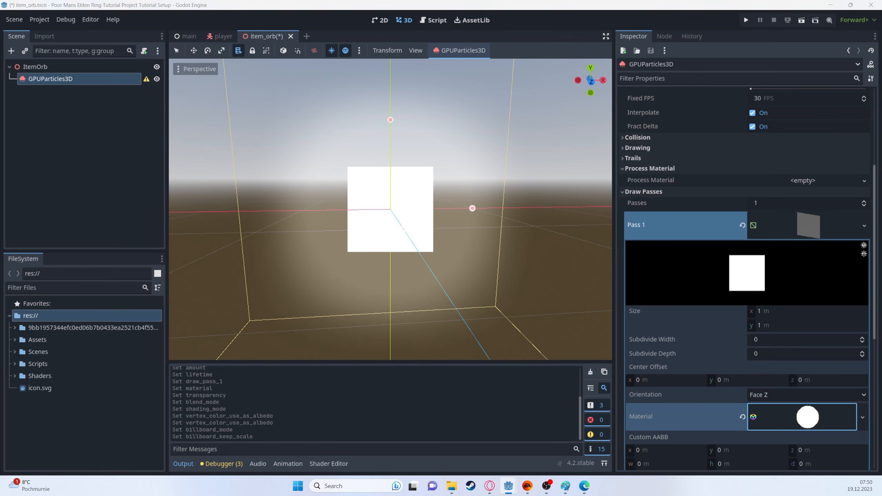
click(782, 181)
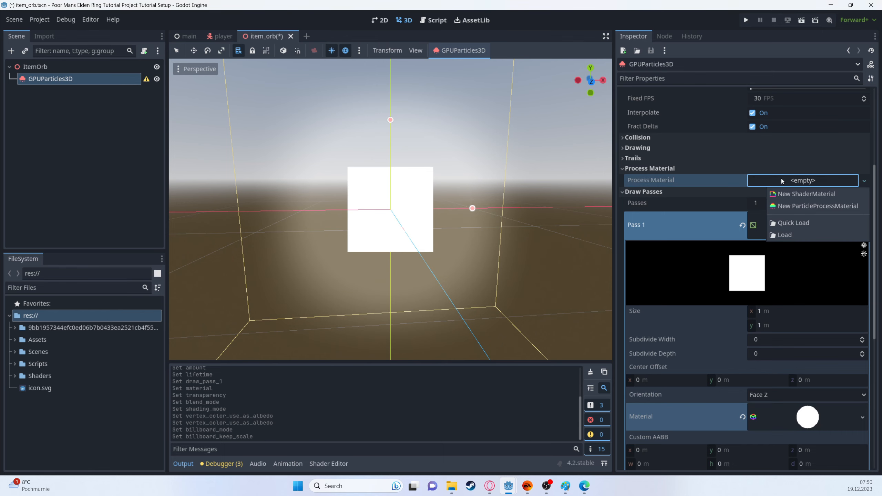
click(795, 206)
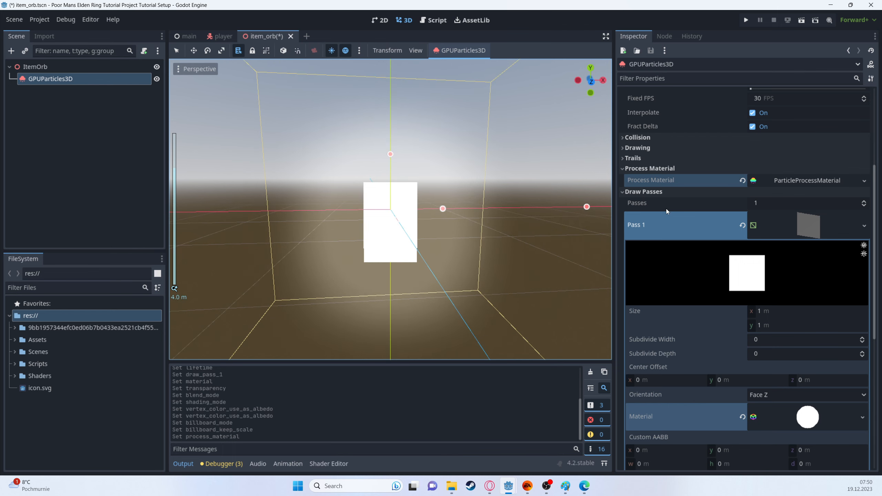
Step: Set the process material's spawn Angle Max to 360°
click(788, 180)
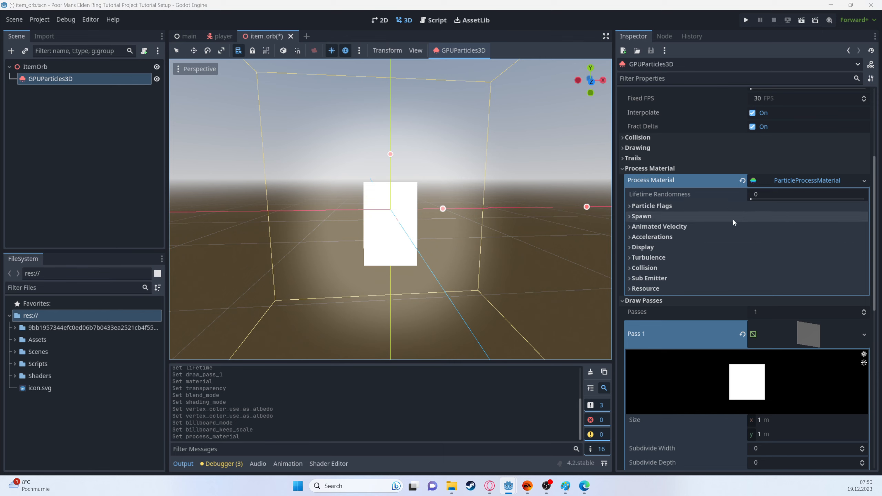
click(651, 217)
click(646, 240)
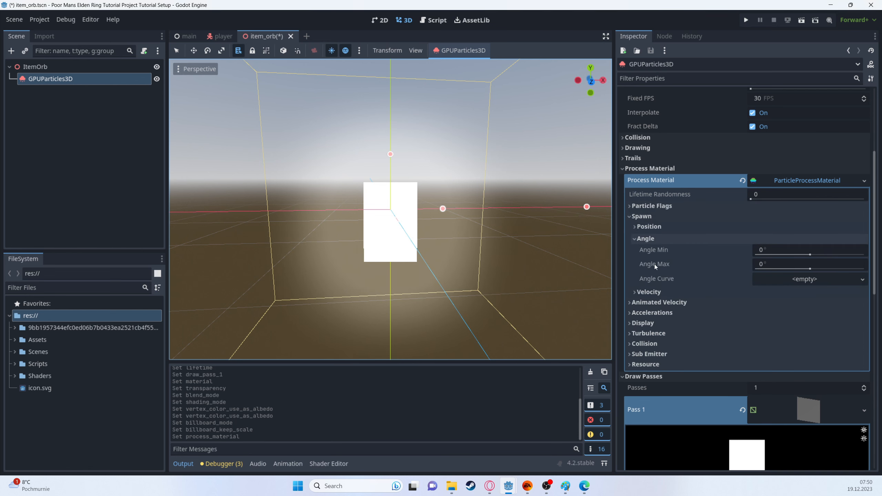
click(658, 293)
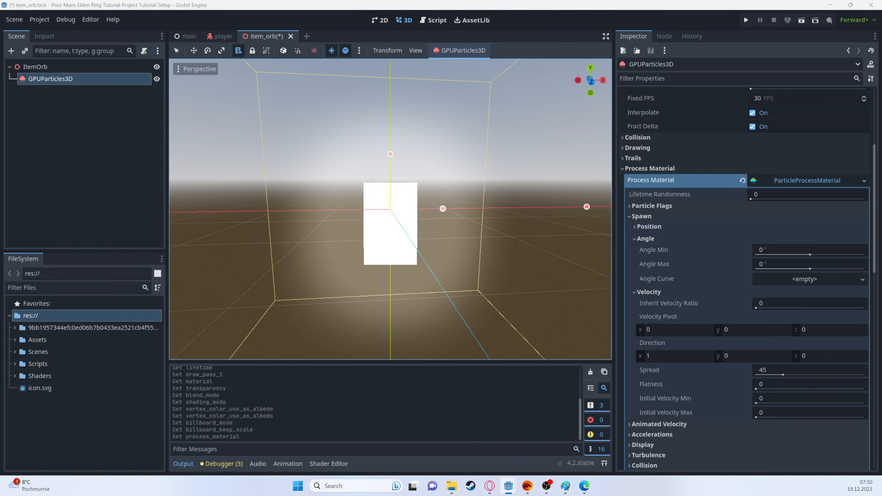
click(770, 266)
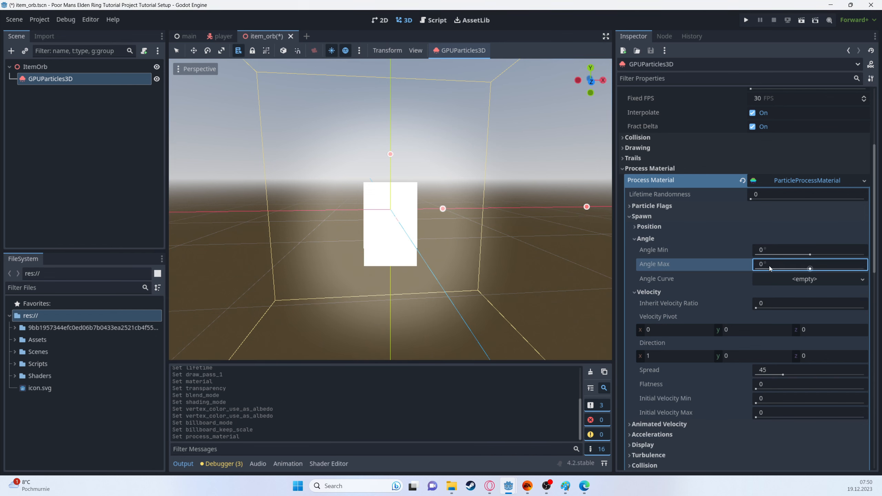
text(360)
key(Return)
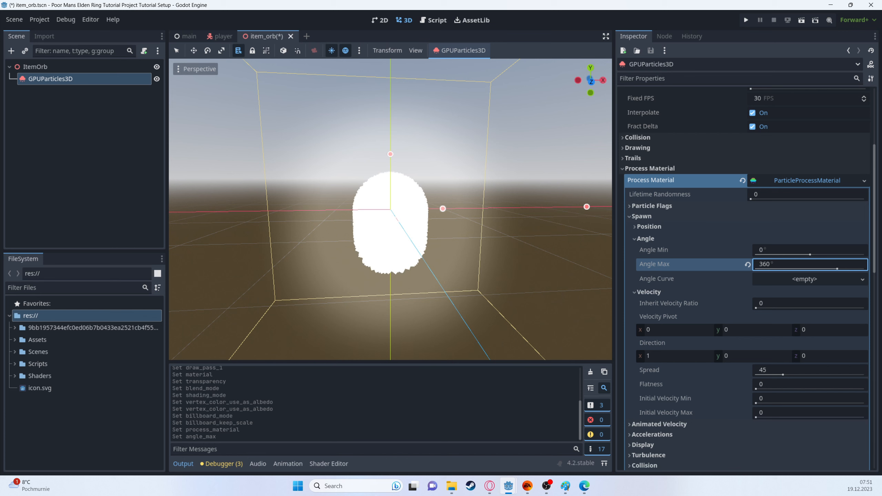
Step: Set the Y component of the process material's Velocity Pivot to 1
scroll(715, 322, down, 2)
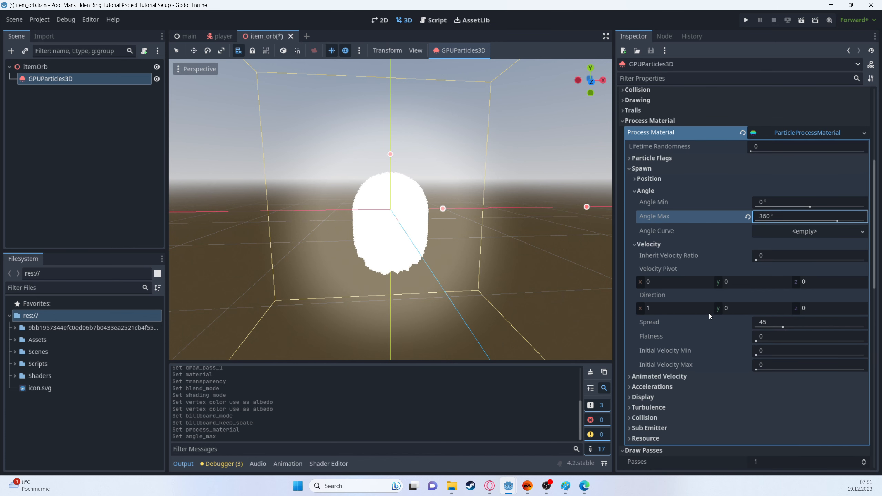
click(747, 281)
text(1)
key(Return)
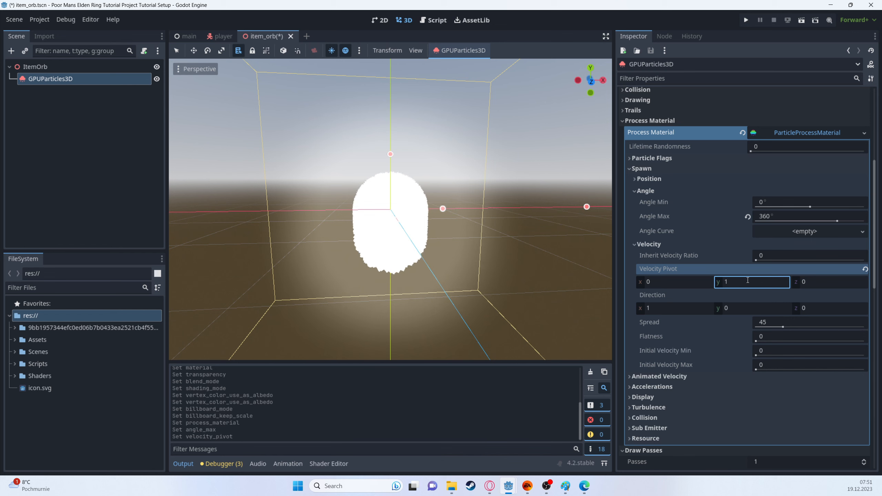
Step: Set the spawn velocity Direction to X 0 and Y 1, and reduce its Spread to 0
click(689, 310)
text(01)
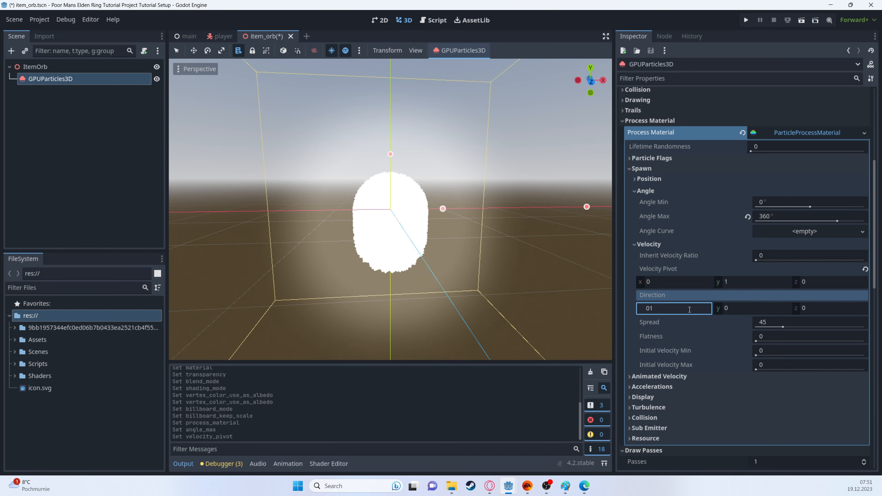
key(Tab)
text(1)
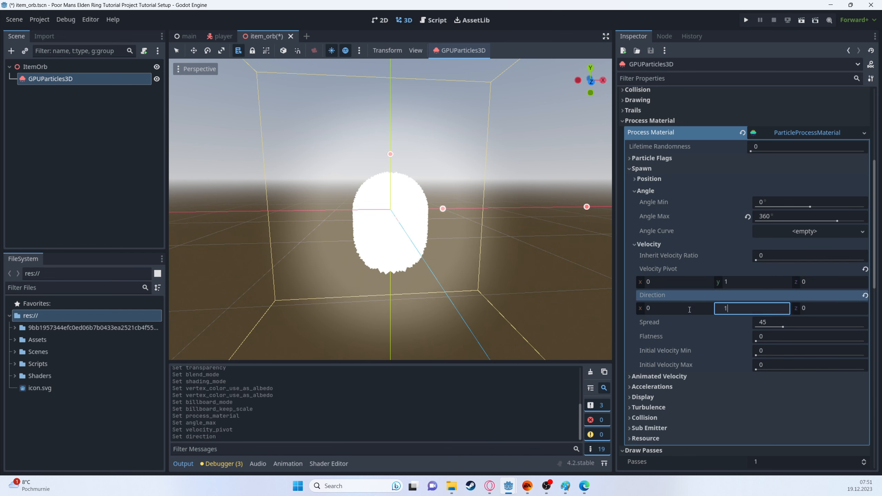
drag(806, 322, 758, 322)
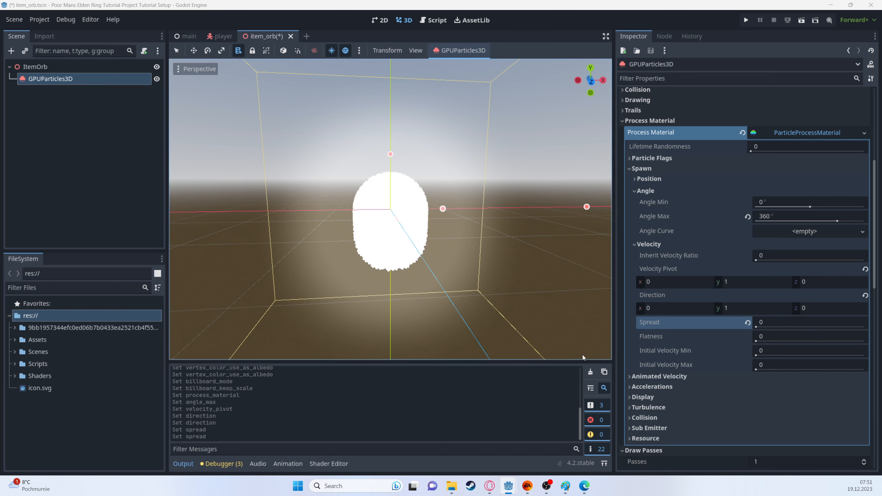
Step: Set the process material's Angular Velocity Max to 40 under Animated Velocity
click(667, 377)
click(669, 385)
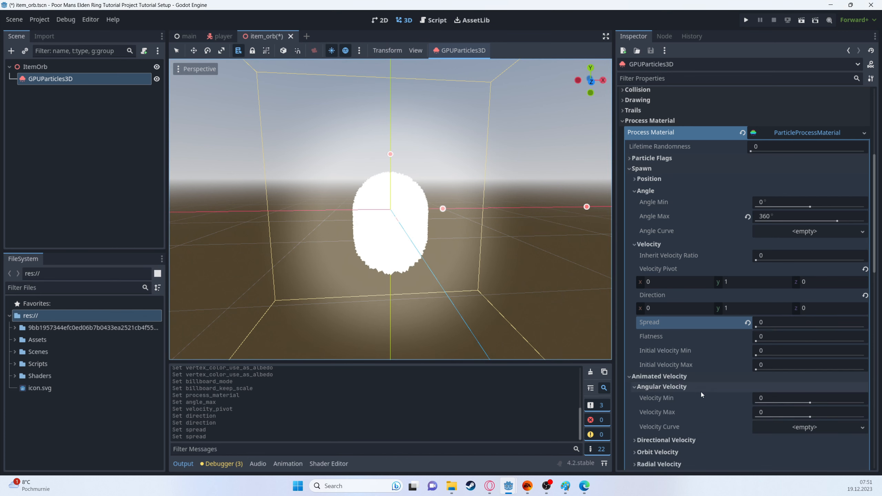
click(785, 413)
text(40)
key(Return)
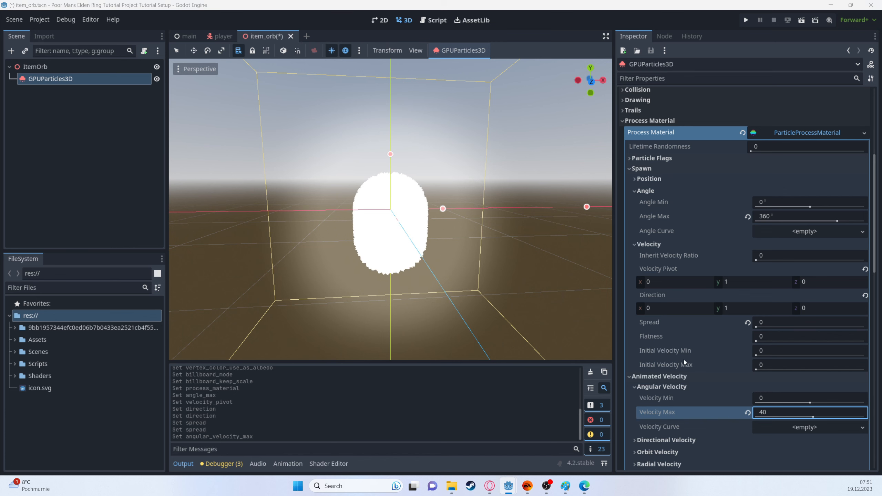
Step: Set the Y component of the process material's Gravity to 0 under Accelerations
scroll(683, 365, down, 3)
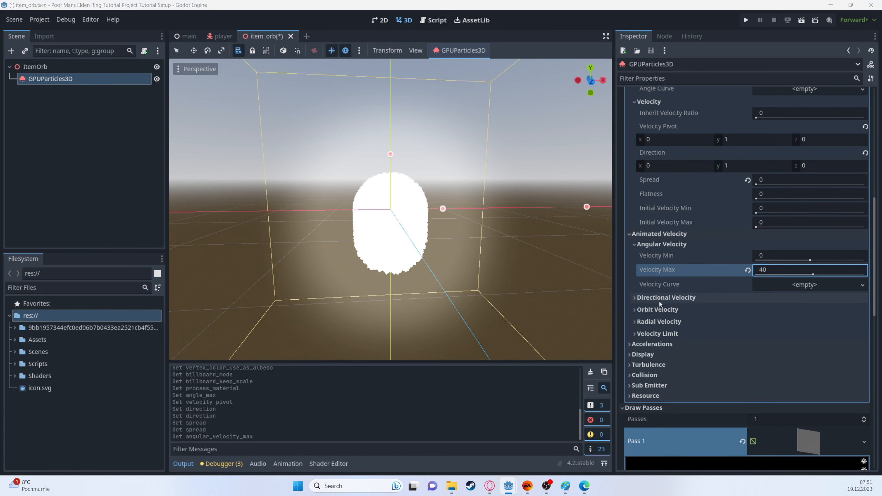
click(658, 344)
scroll(657, 346, down, 1)
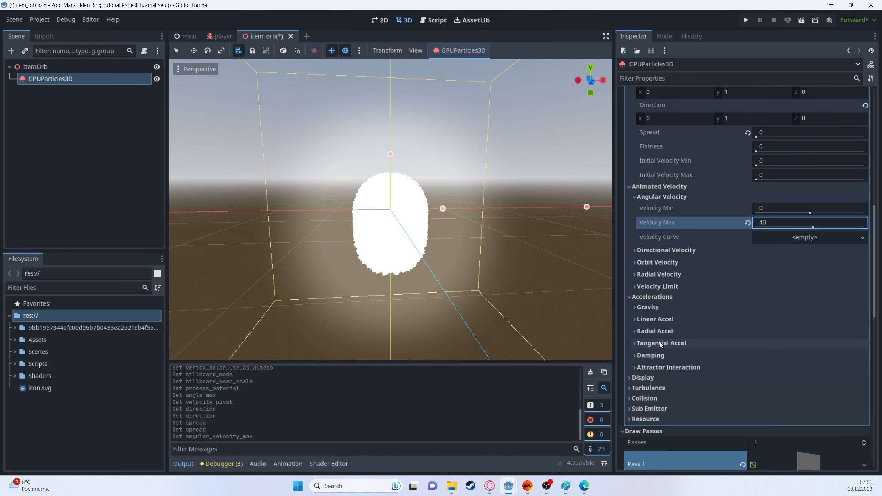
click(648, 306)
click(749, 331)
text(0)
key(Return)
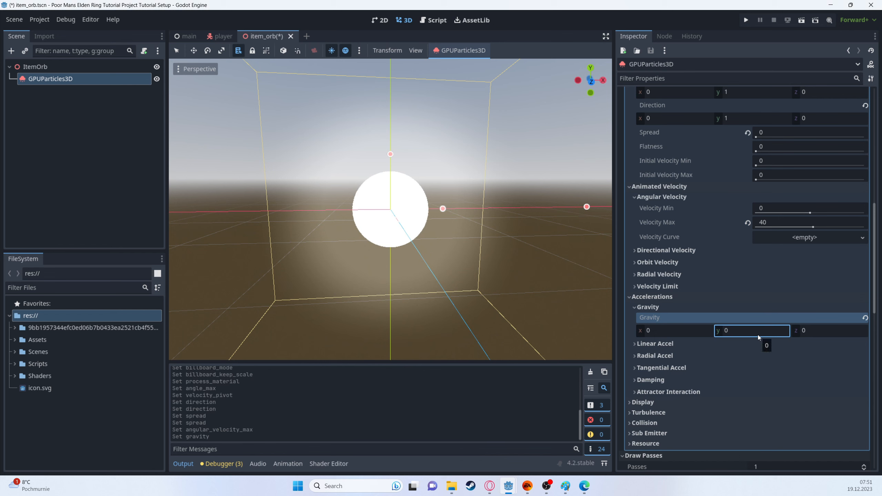
Step: Set the Radial Accel minimum to 1 and maximum to 5
click(655, 355)
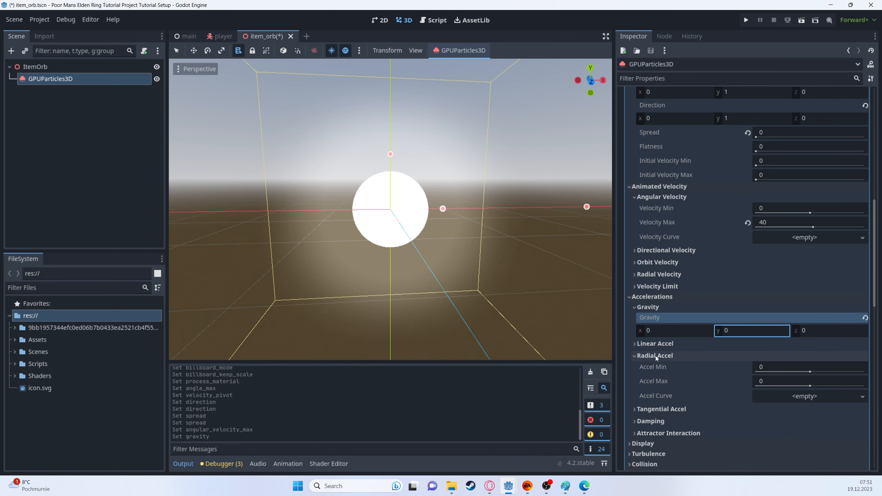
click(765, 366)
text(1)
key(Tab)
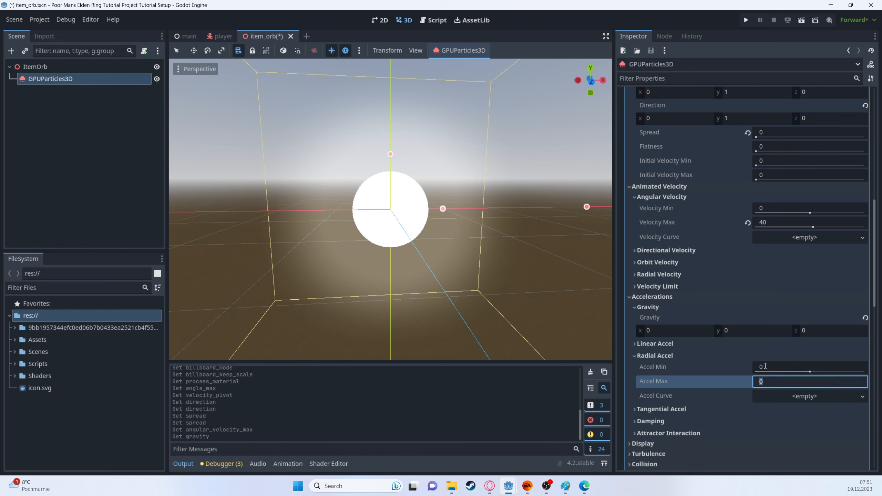
text(5)
key(Return)
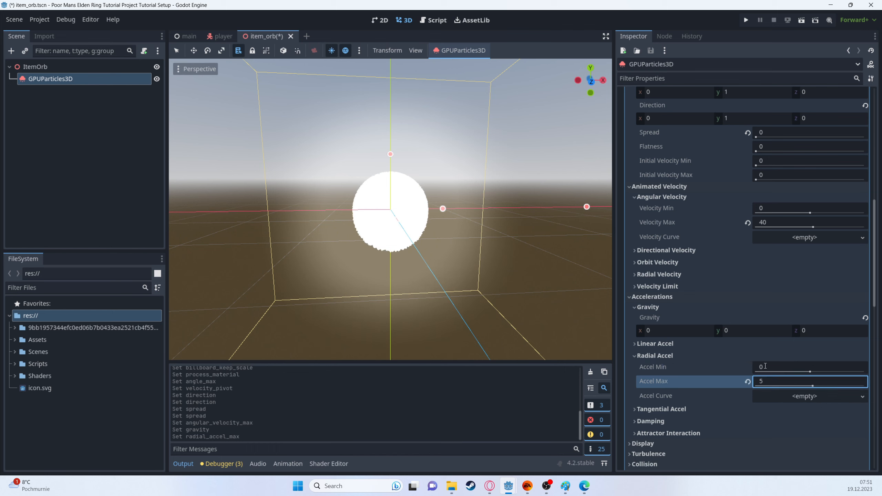
click(830, 367)
text(1)
key(Return)
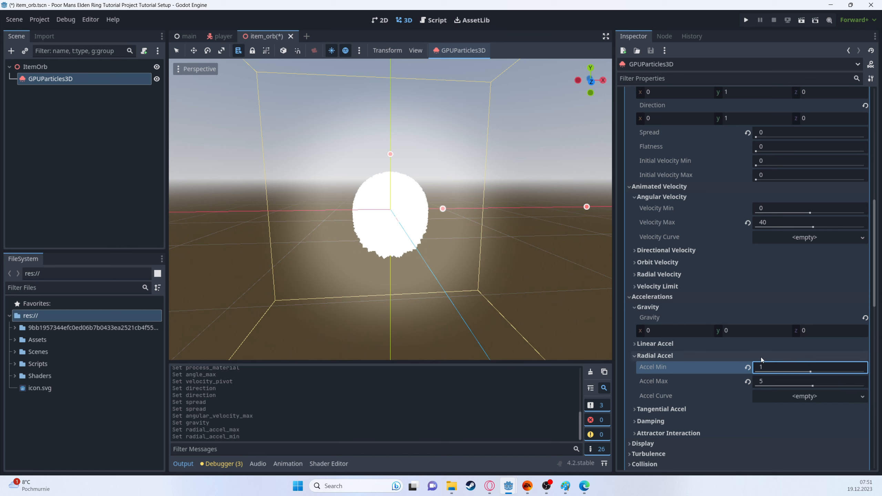
Step: Set the particles' display Scale Min to 0.1 and Scale Max to 0.75
scroll(753, 364, down, 2)
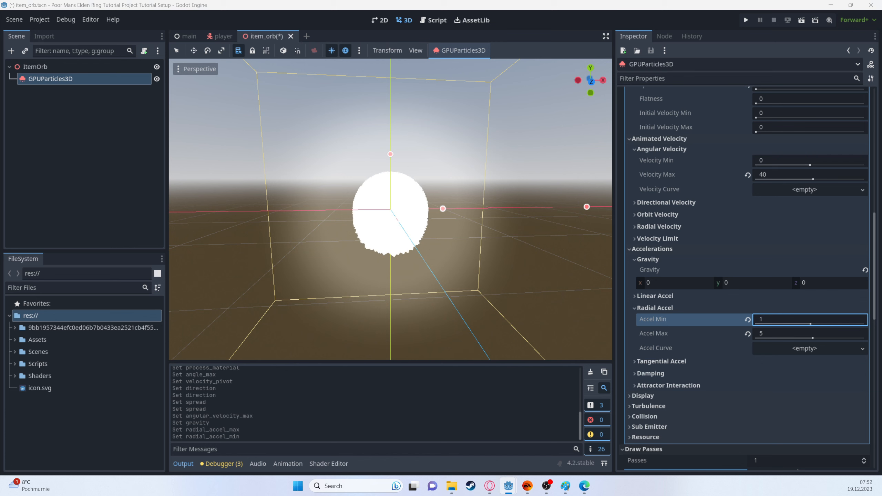
click(650, 397)
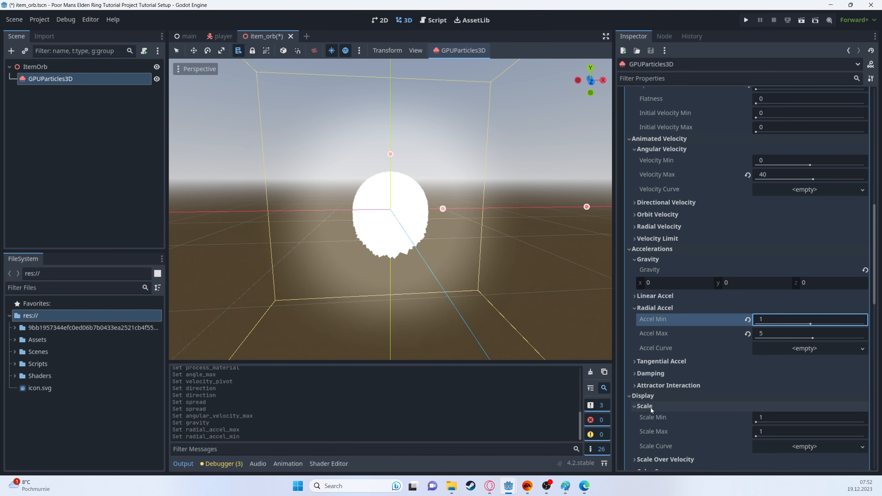
scroll(655, 403, down, 3)
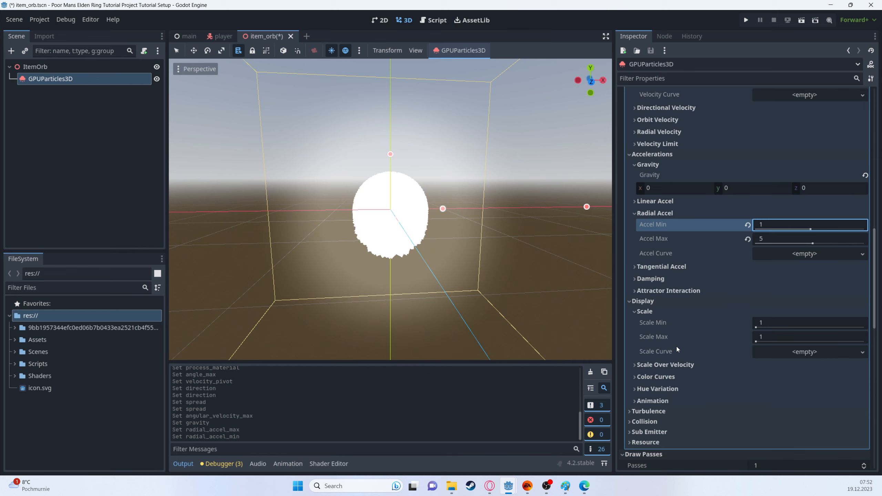
click(773, 323)
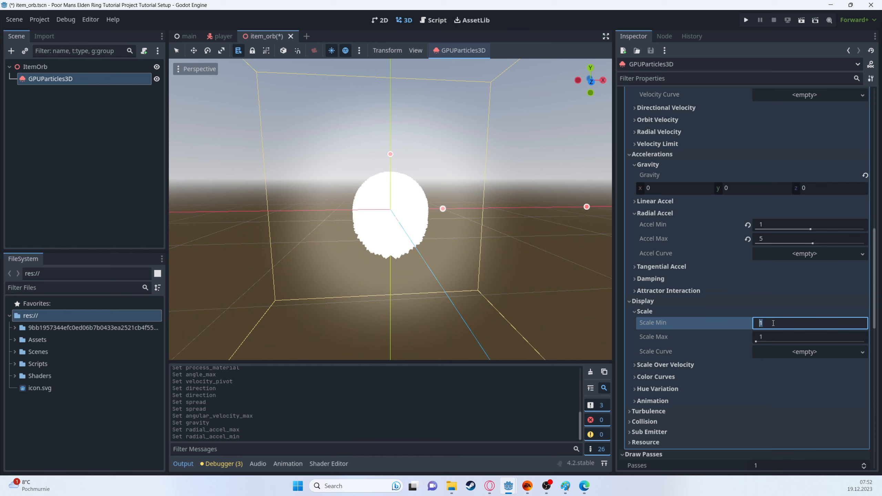
text(0.1)
key(Return)
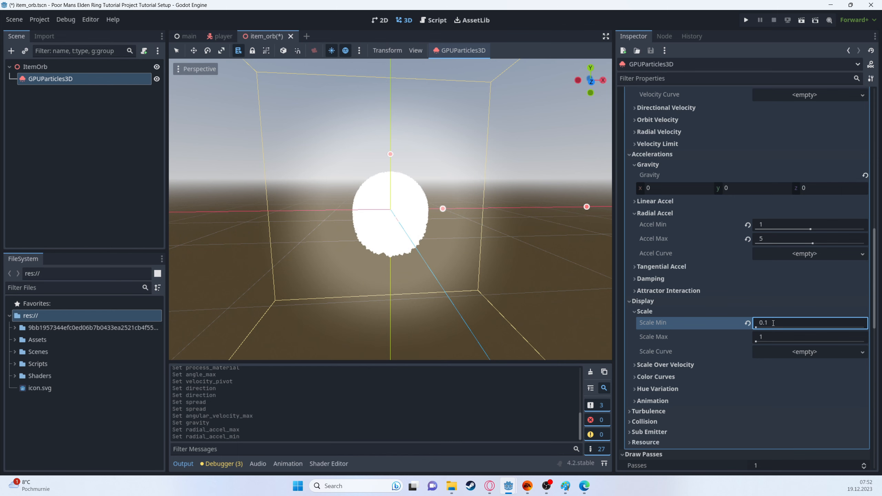
key(Tab)
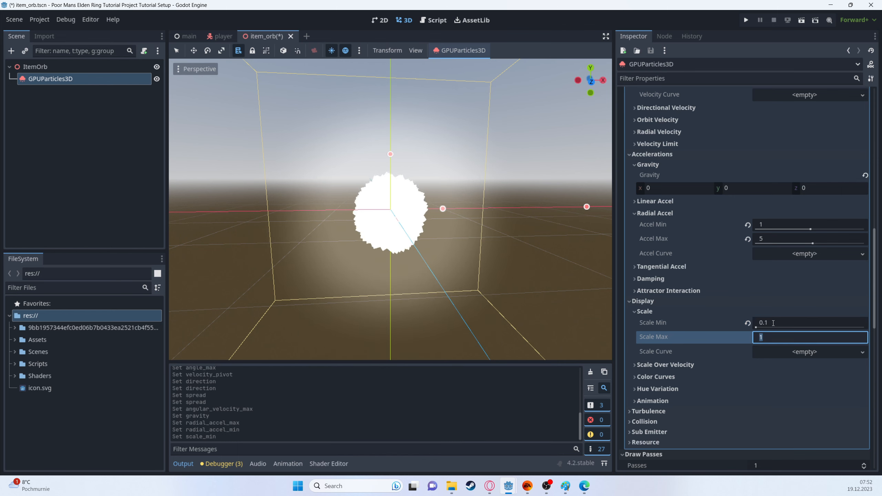
text(.75)
key(Return)
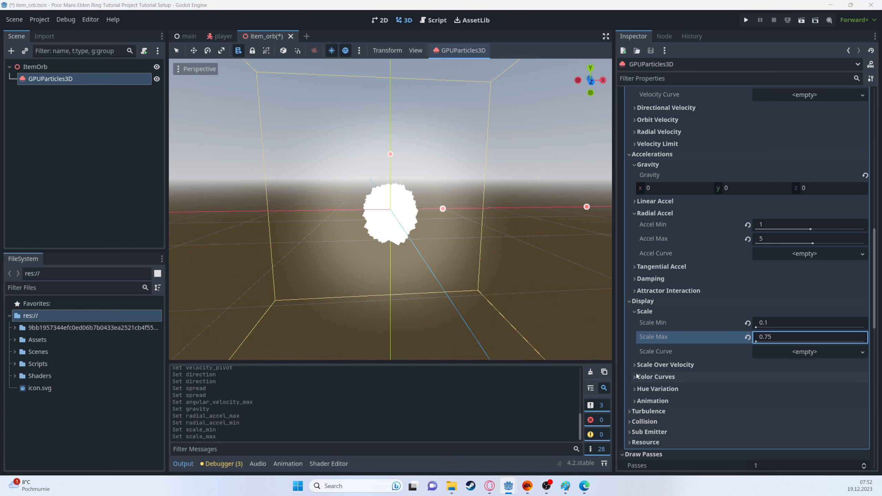
Step: Set the particles' Hue Variation minimum to -0.2 and maximum to 0.2
click(674, 377)
scroll(672, 382, down, 3)
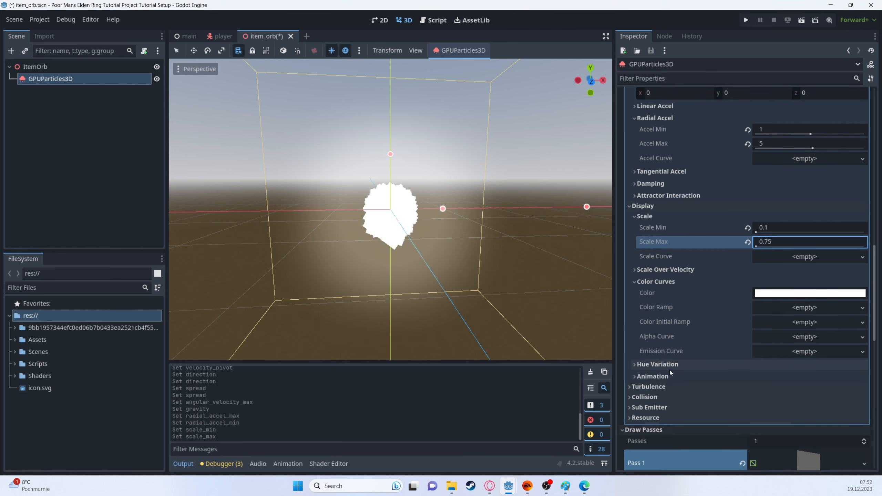
click(671, 366)
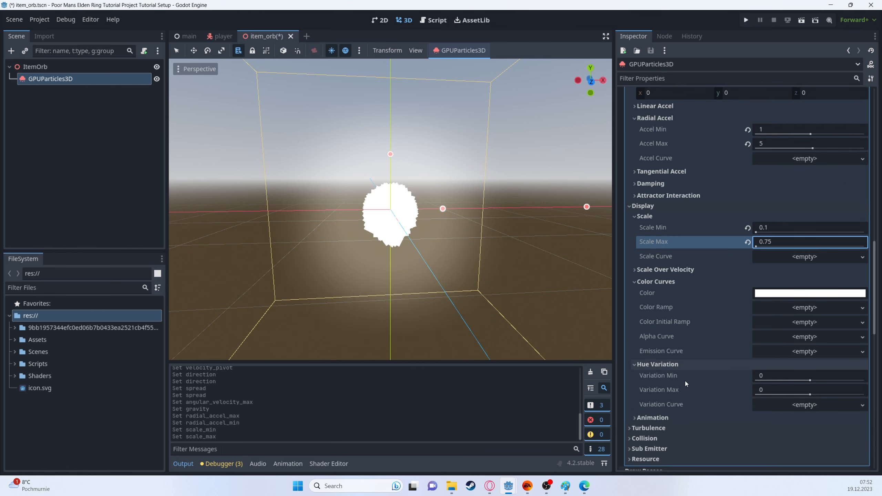
click(794, 376)
text(-0.2)
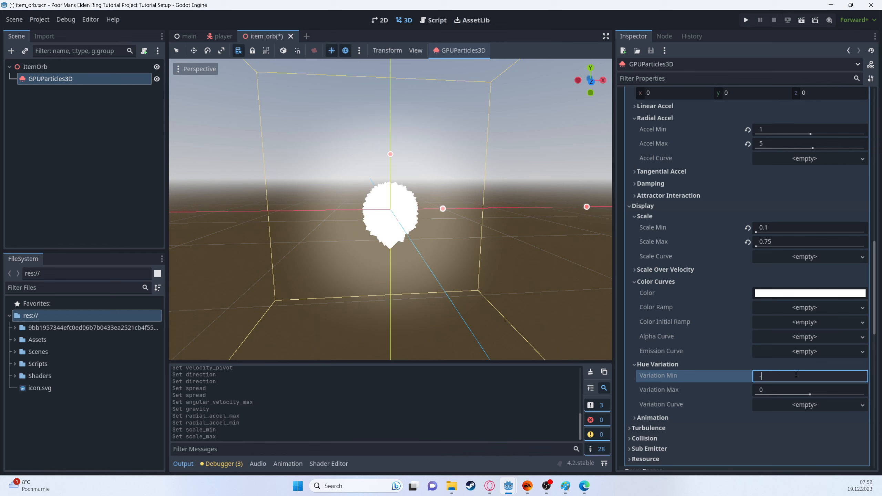
key(Return)
key(Tab)
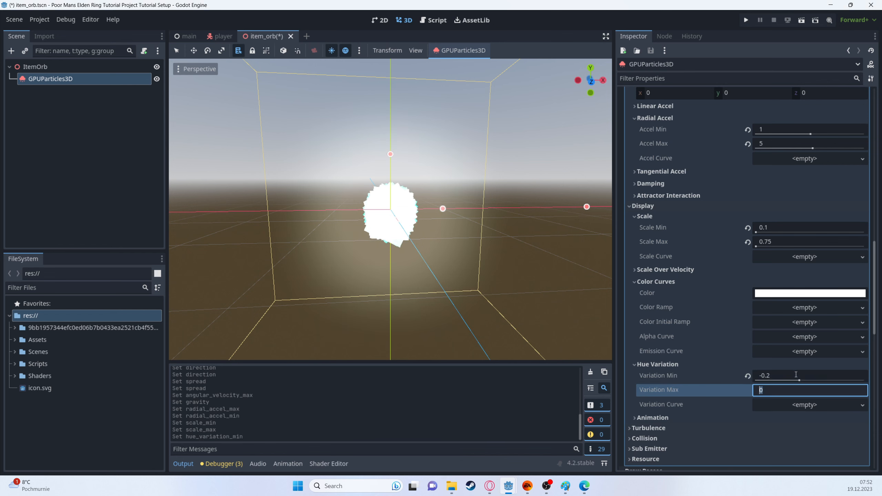
text(0.2)
key(Return)
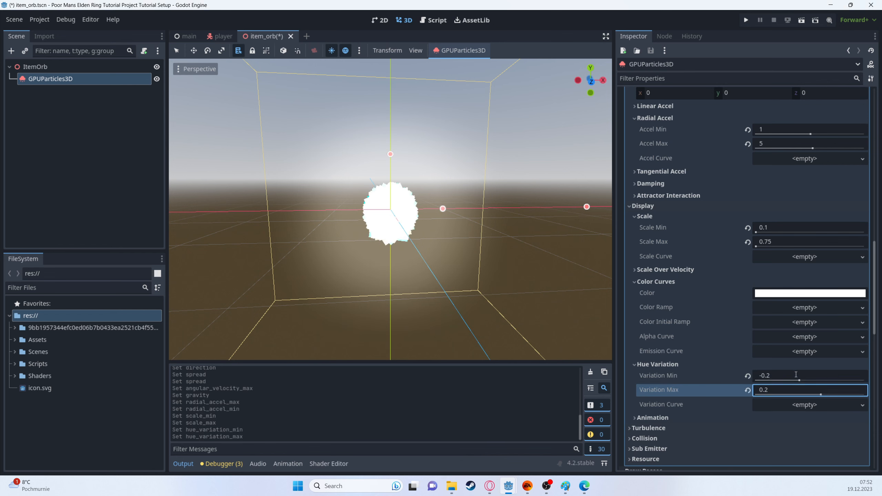
middle_drag(447, 252, 398, 224)
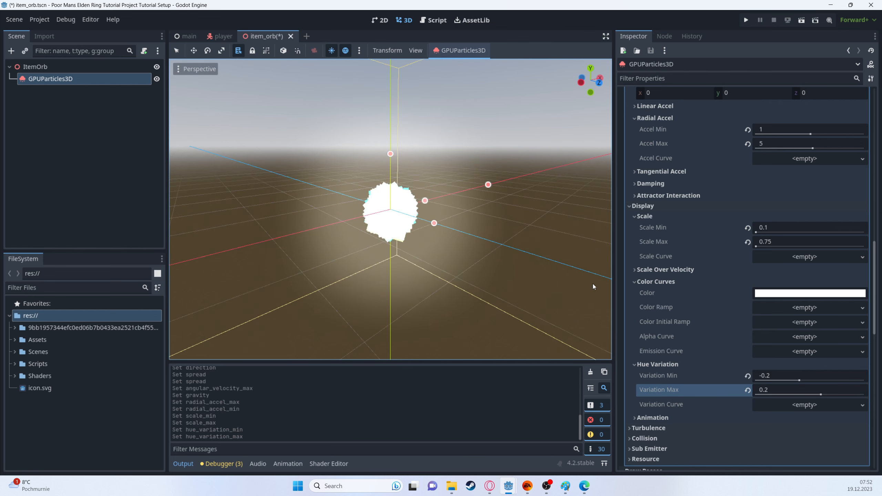
Step: Assign a new GradientTexture1D as the Color Initial Ramp, move its black and white gradient points inward, and collapse Color Curves
click(793, 327)
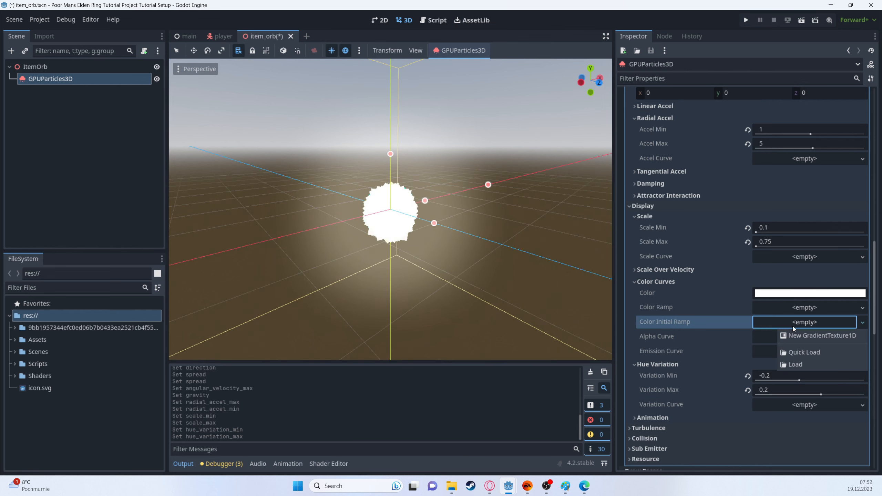
click(822, 336)
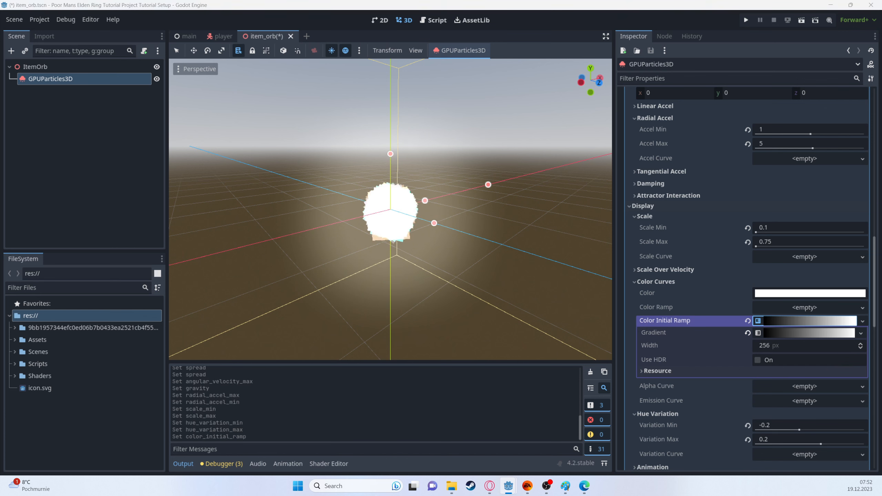
click(786, 337)
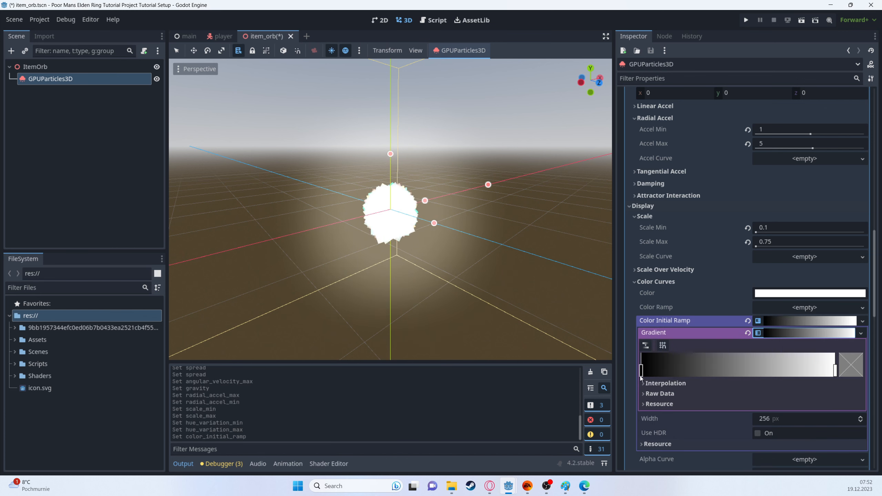
drag(641, 374, 678, 372)
drag(835, 371, 778, 371)
click(641, 282)
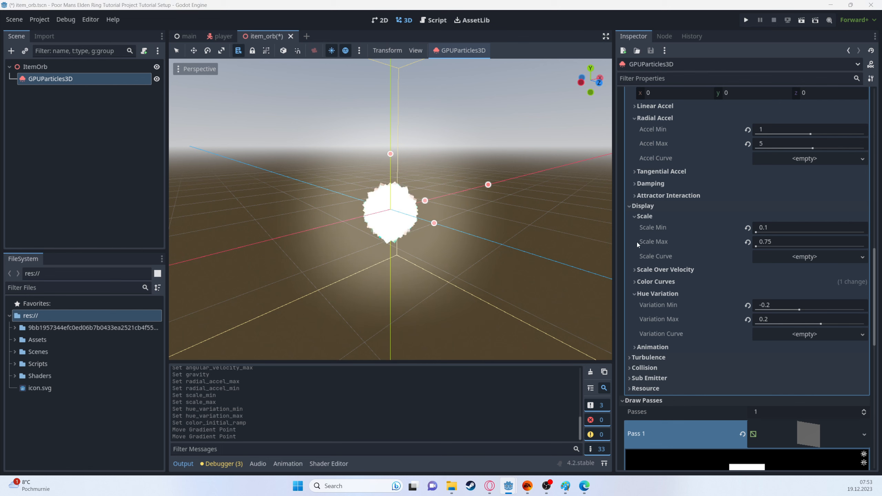
Step: Set the spawn Initial Velocity Min to 1 and Initial Velocity Max to 4
scroll(719, 230, up, 5)
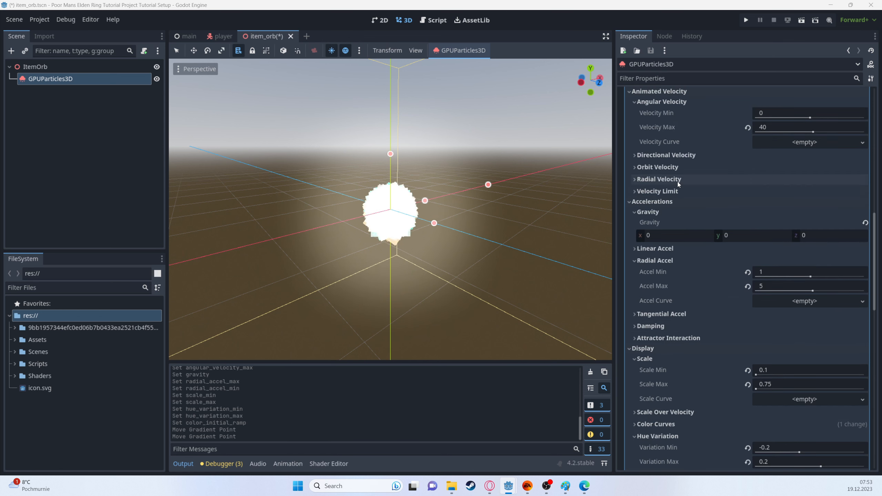
scroll(669, 156, up, 8)
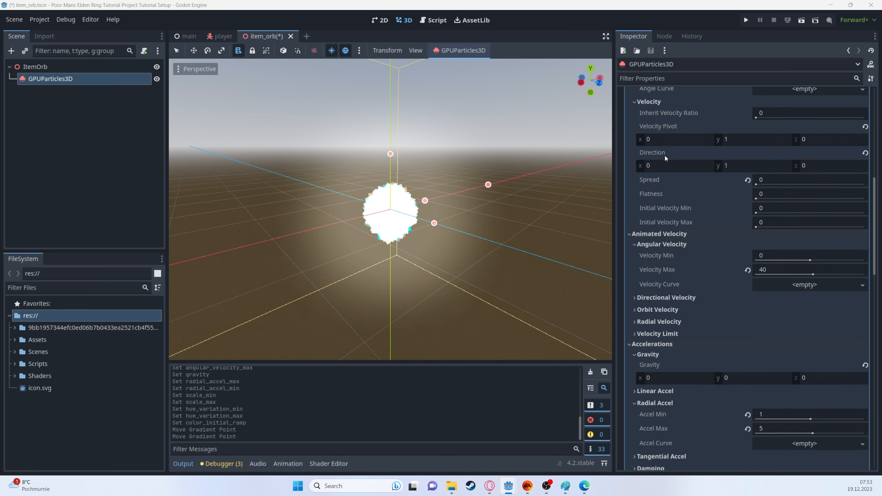
click(799, 303)
text(2)
click(799, 318)
text(4)
key(Return)
middle_drag(400, 226, 473, 234)
scroll(699, 278, down, 8)
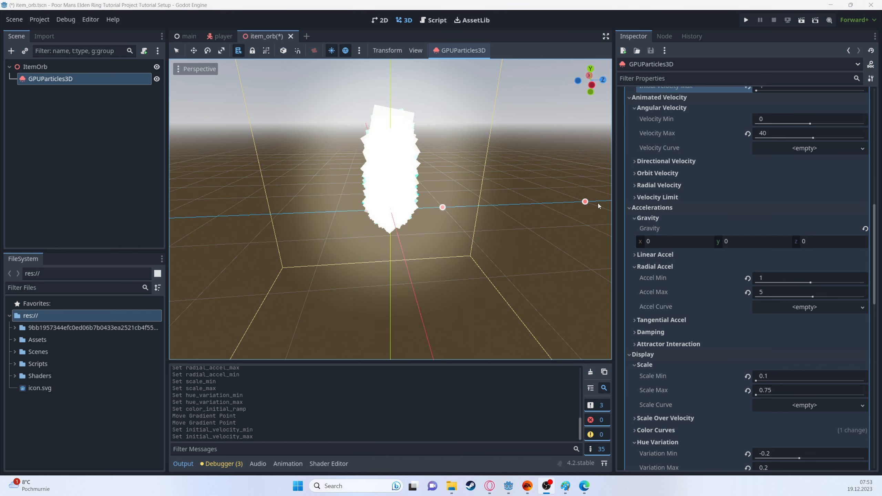
scroll(670, 263, up, 6)
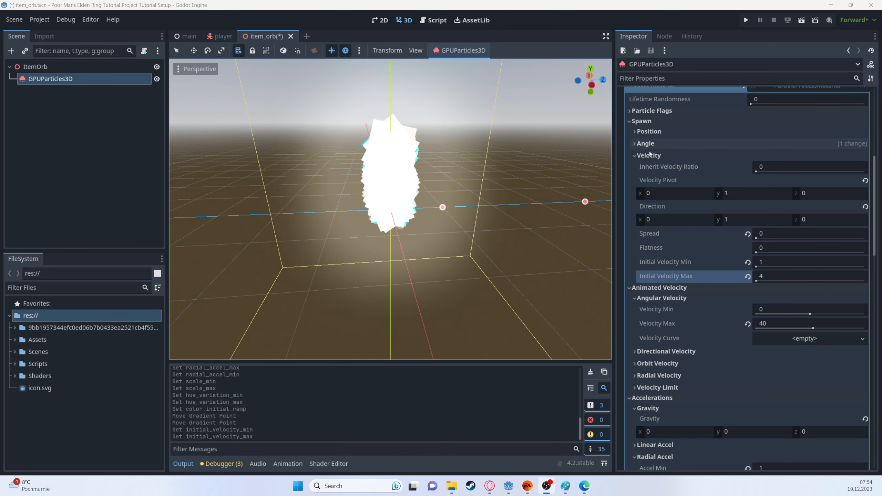
Step: Assign a new CurveTexture as the particles' display Scale Curve and open its curve for editing
scroll(640, 387, down, 10)
click(806, 216)
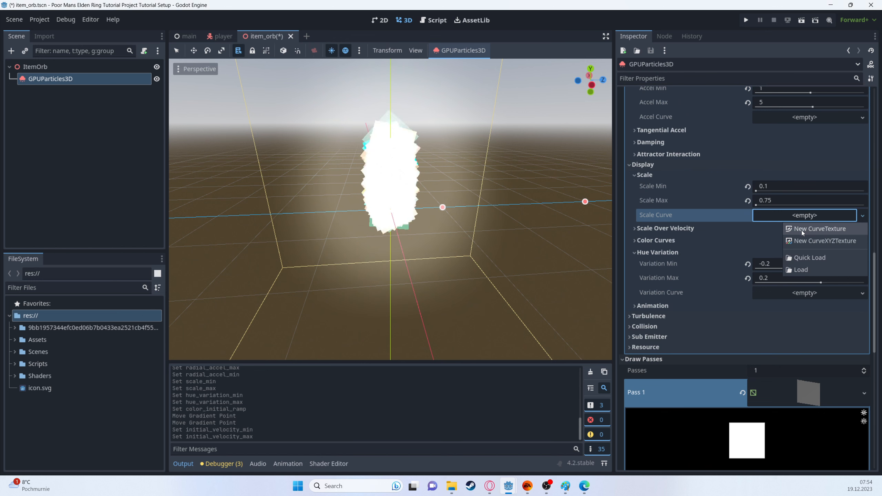
click(802, 231)
click(800, 217)
click(800, 265)
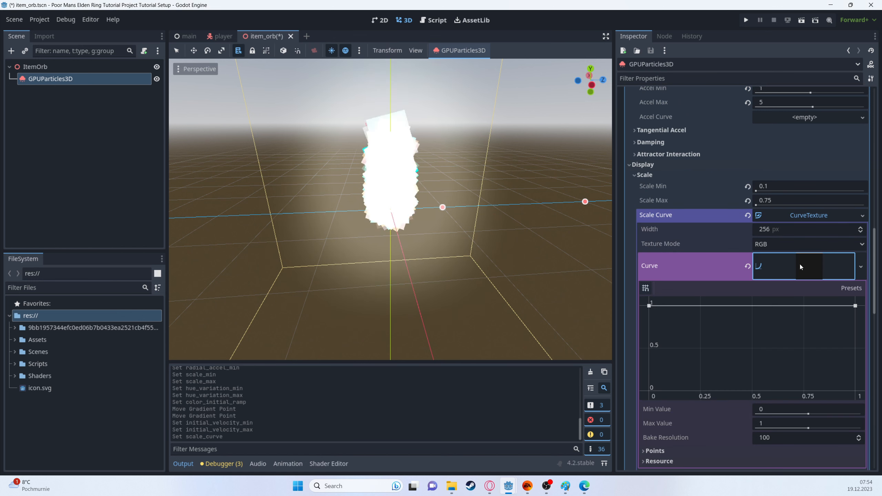
Step: Add a scale curve point at about (0.3, 1), then lower the start point to 0 and the end point to about 0.14
scroll(741, 302, down, 3)
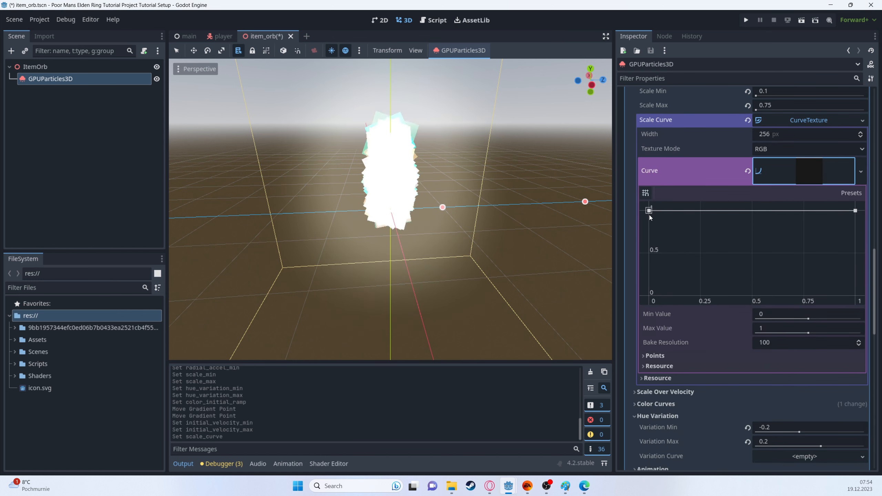
click(714, 210)
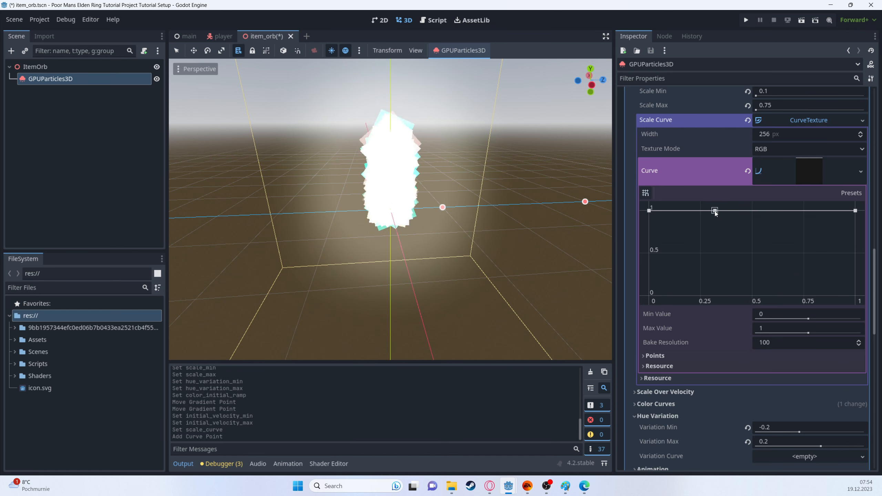
drag(656, 214, 649, 296)
drag(852, 216, 851, 285)
Step: Move the scale curve's peak point to about (0.18, 1.00) and its end point to about (1.00, 0.11)
middle_drag(410, 223, 403, 228)
scroll(403, 228, down, 2)
drag(715, 211, 689, 207)
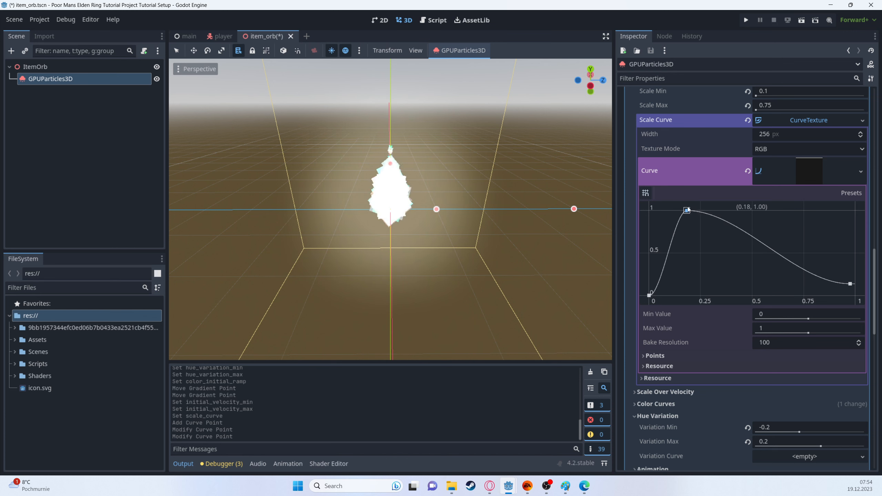
click(850, 284)
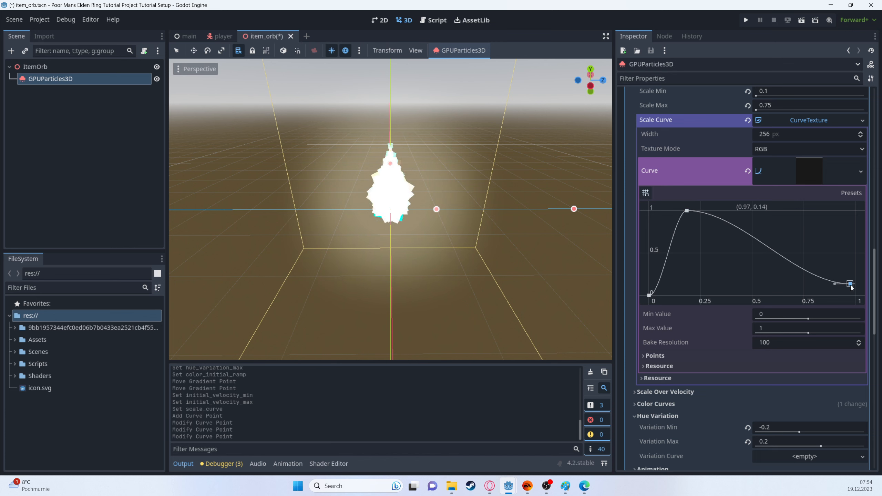
drag(851, 286, 855, 288)
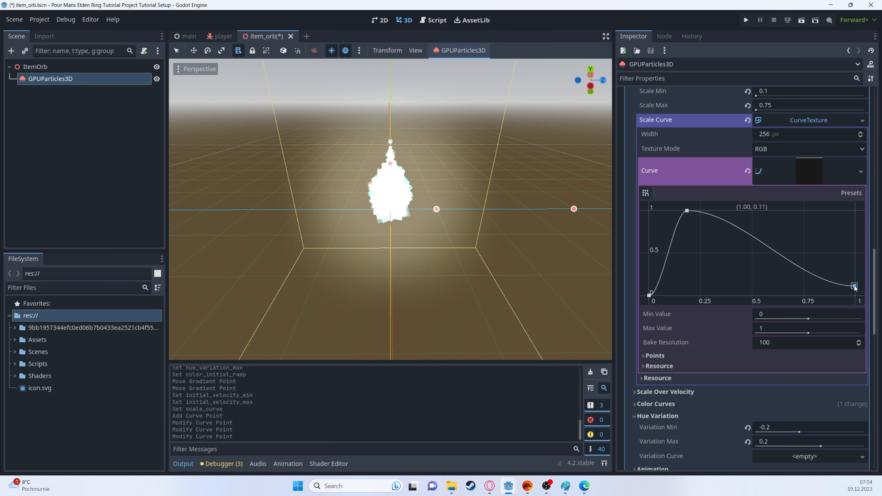